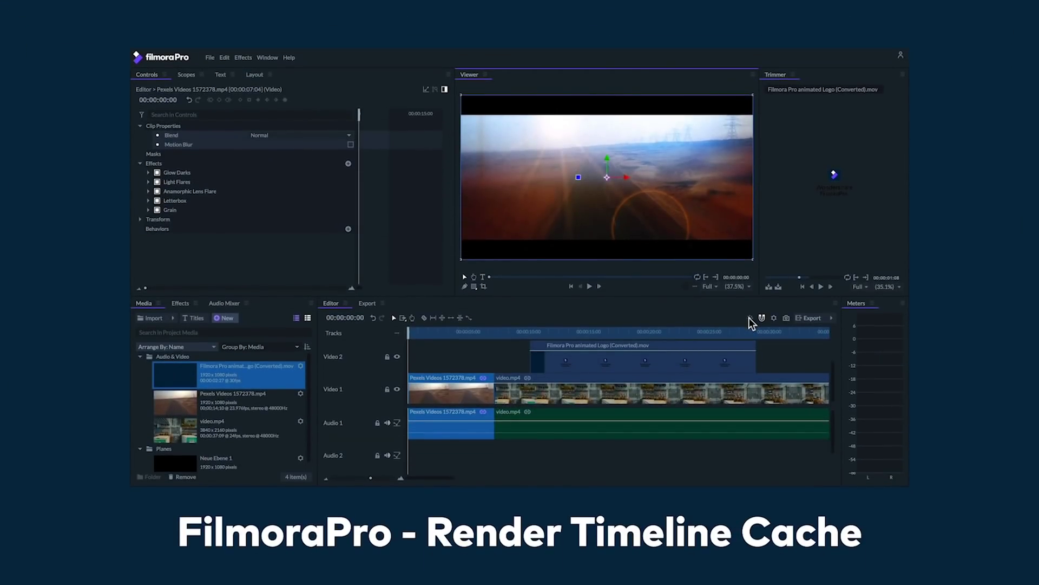
Render the timeline cache so a fresh, empty FilmoraPro project comes up
{"action": "left_click", "coordinate": [750, 318]}
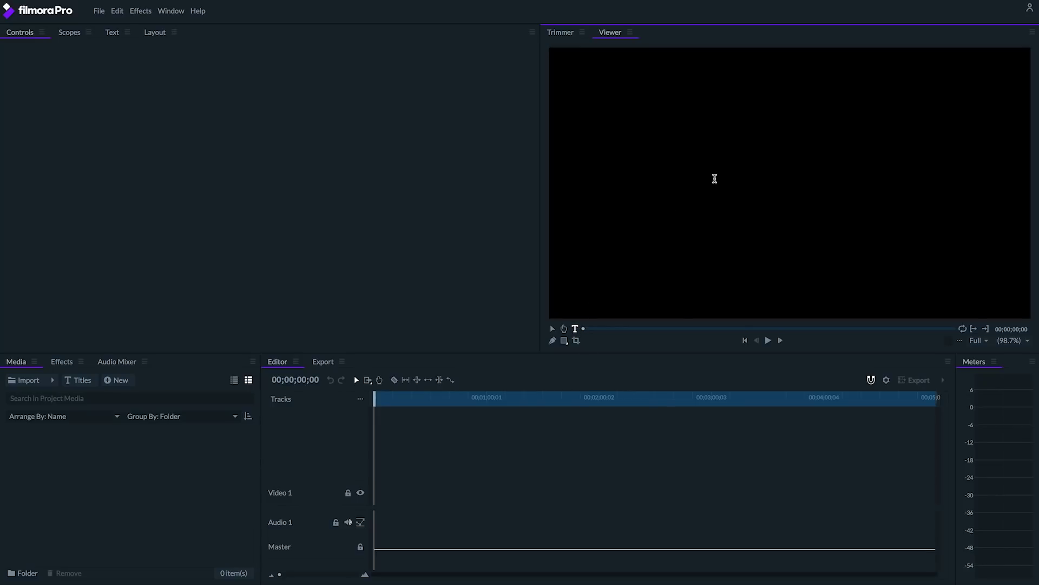
Create a 'THREE' text clip in Arial Bold, size 364, centre-aligned
{"action": "left_click", "coordinate": [714, 179]}
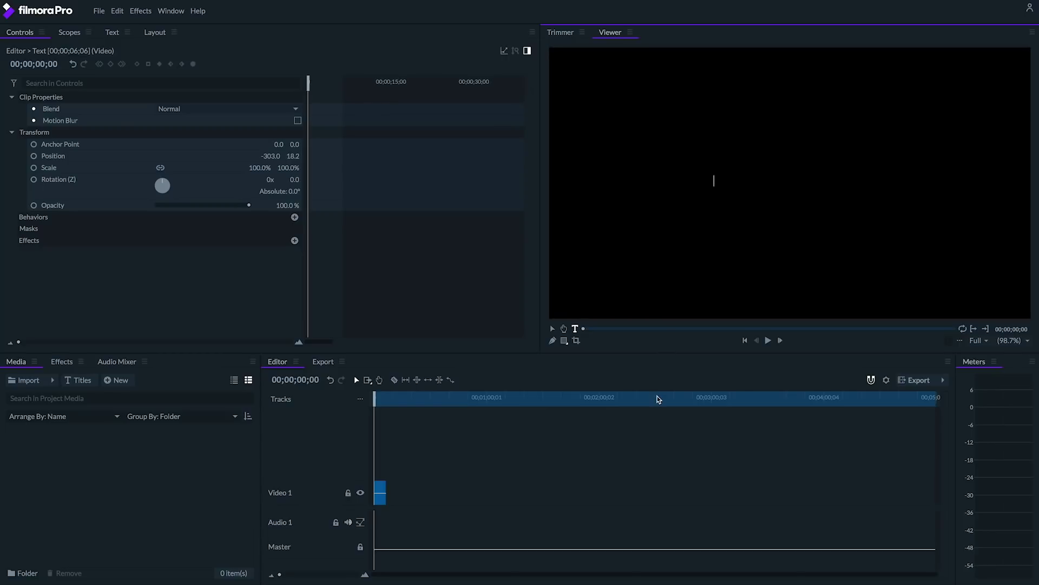
{"action": "type", "text": "THREE"}
{"action": "left_click_drag", "start_coordinate": [737, 171], "coordinate": [654, 162]}
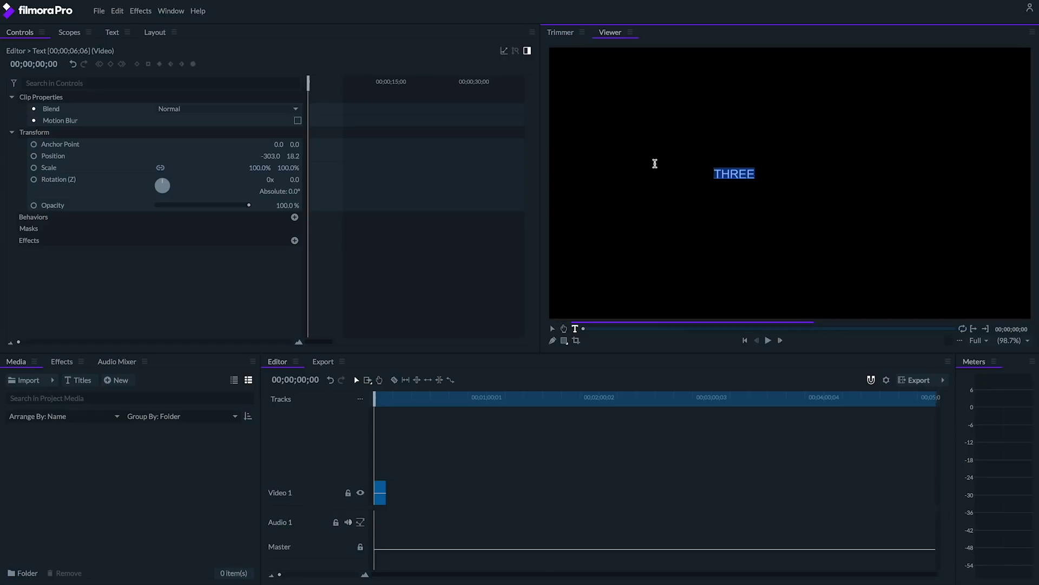
{"action": "left_click", "coordinate": [112, 32]}
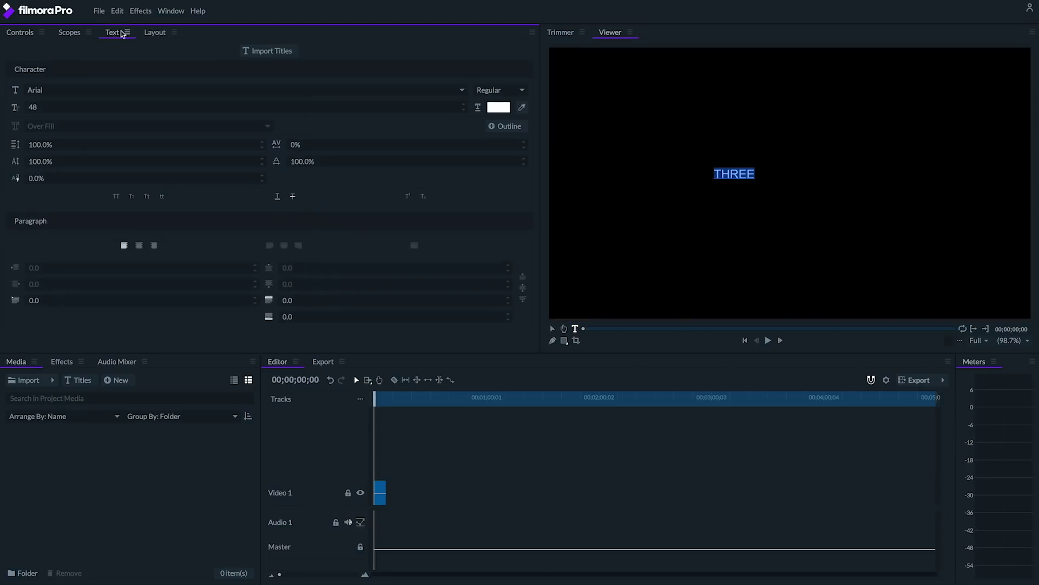
{"action": "left_click", "coordinate": [523, 90]}
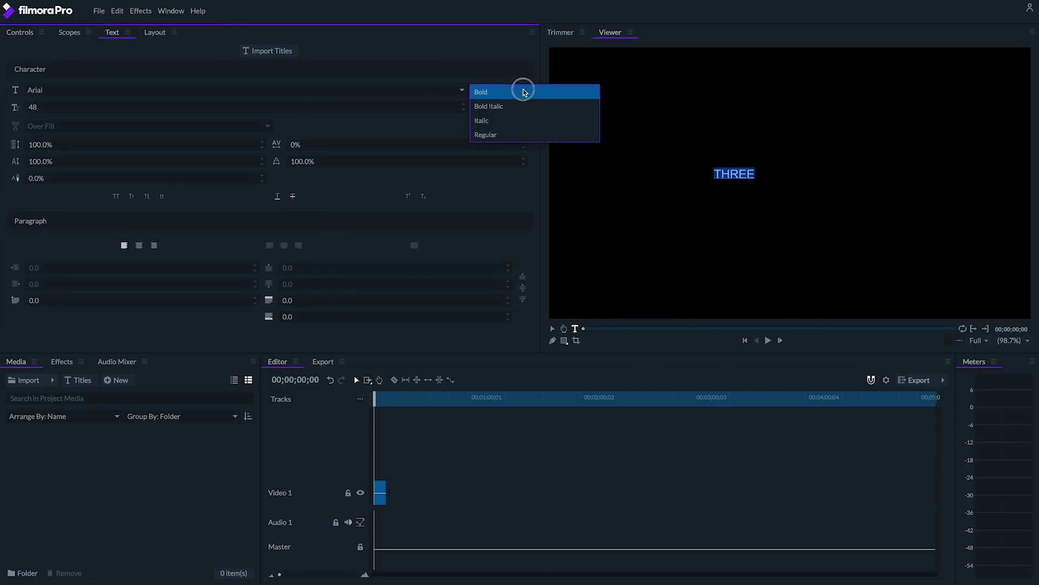
{"action": "left_click", "coordinate": [524, 88]}
{"action": "left_click_drag", "start_coordinate": [145, 115], "coordinate": [260, 115]}
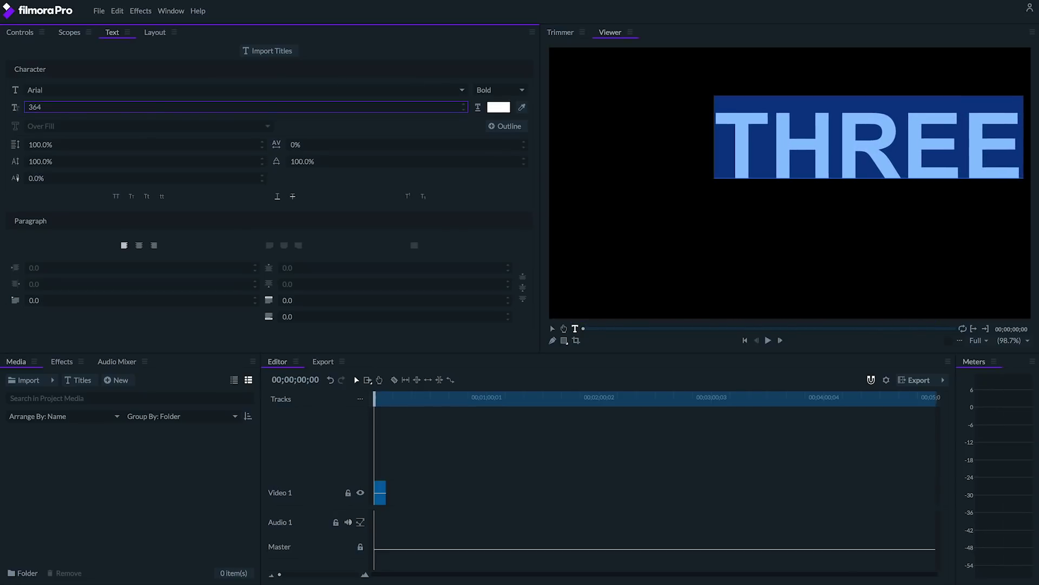
{"action": "left_click", "coordinate": [140, 246]}
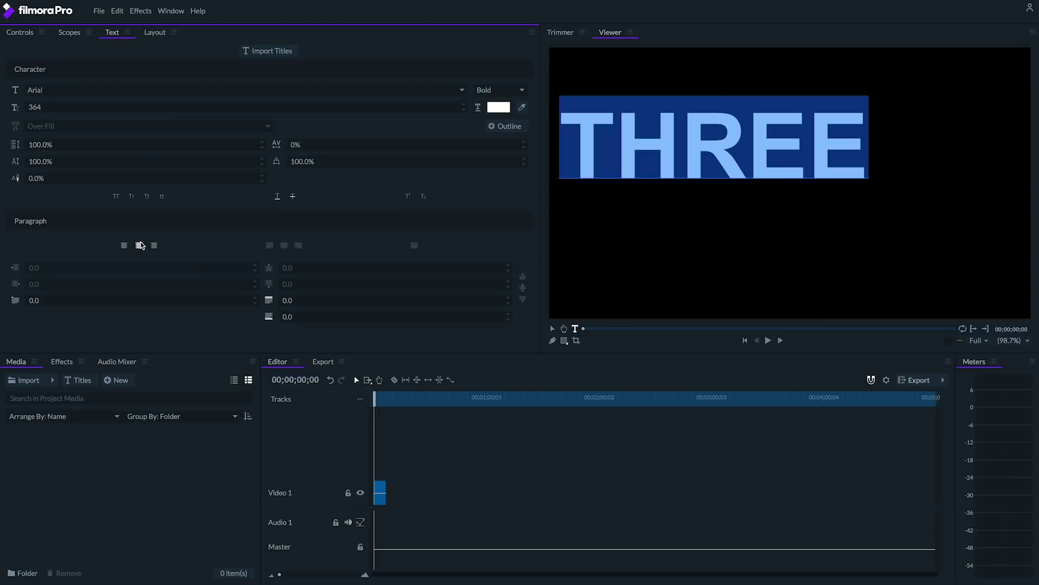
{"action": "left_click", "coordinate": [551, 329]}
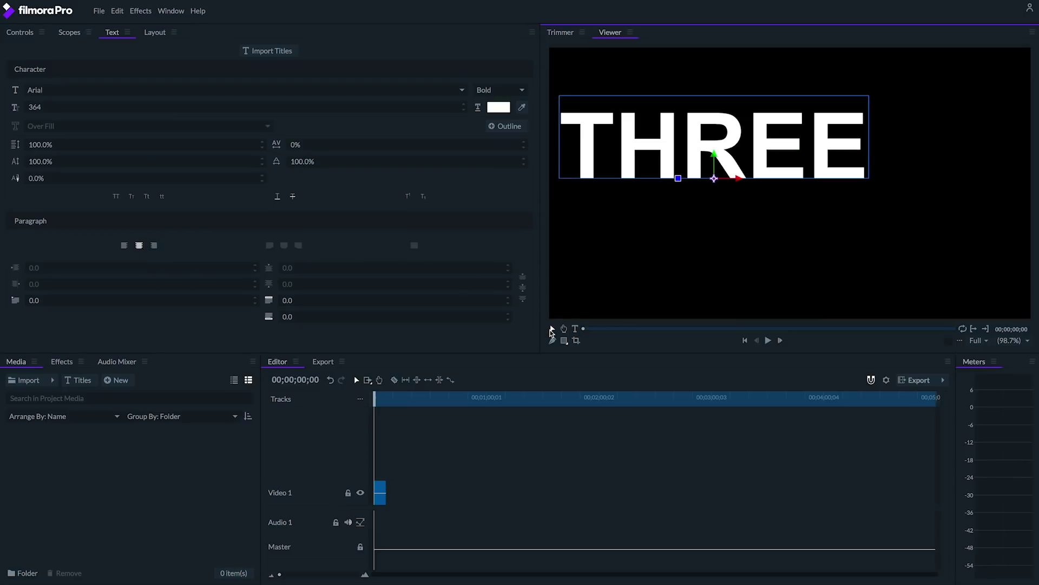
Move the THREE anchor point Y to about 129 and centre the title horizontally at X 960
{"action": "left_click", "coordinate": [21, 34]}
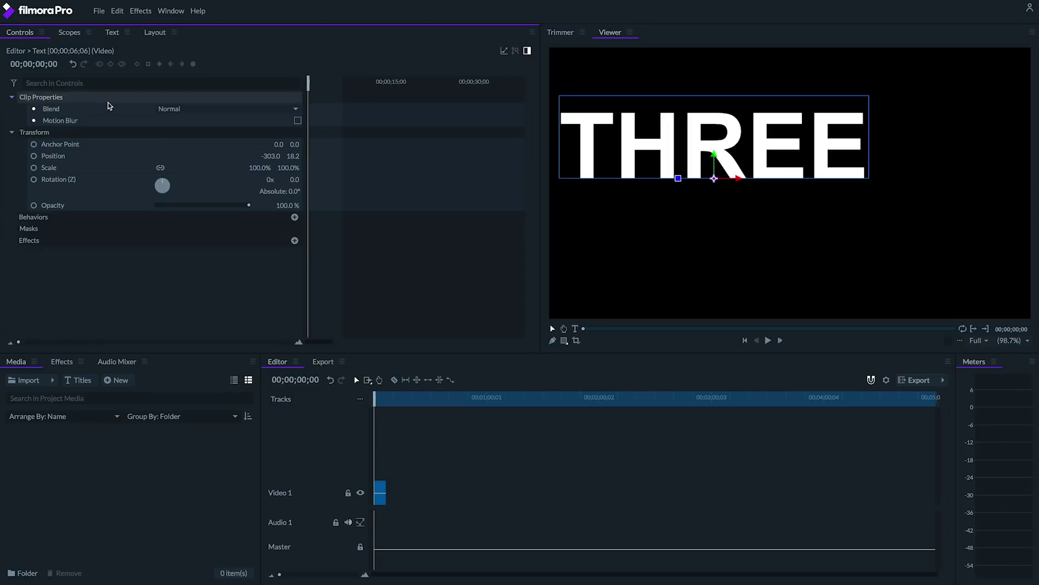
{"action": "left_click_drag", "start_coordinate": [294, 144], "coordinate": [337, 144]}
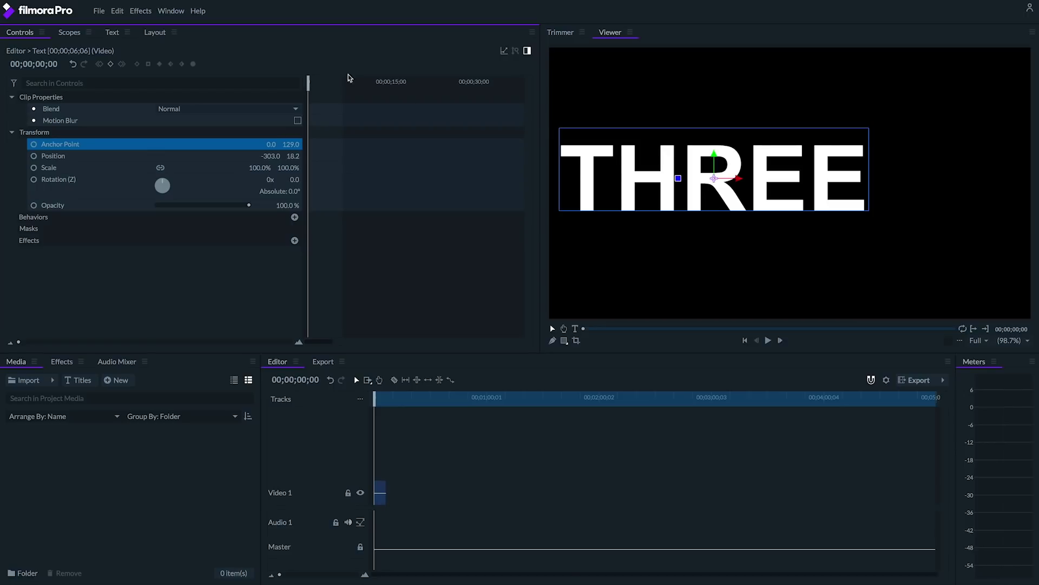
{"action": "left_click", "coordinate": [148, 35]}
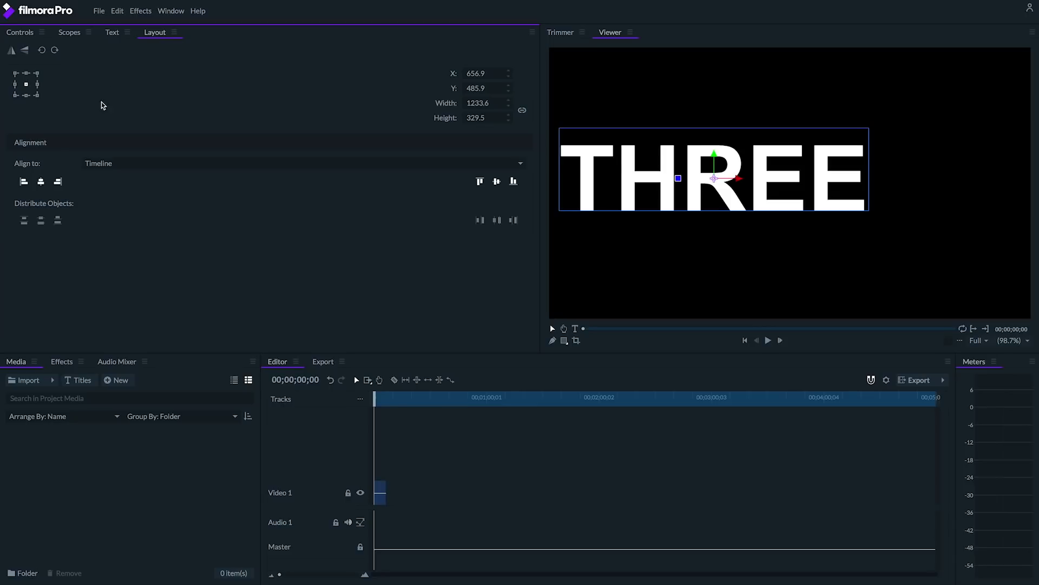
{"action": "left_click", "coordinate": [43, 181]}
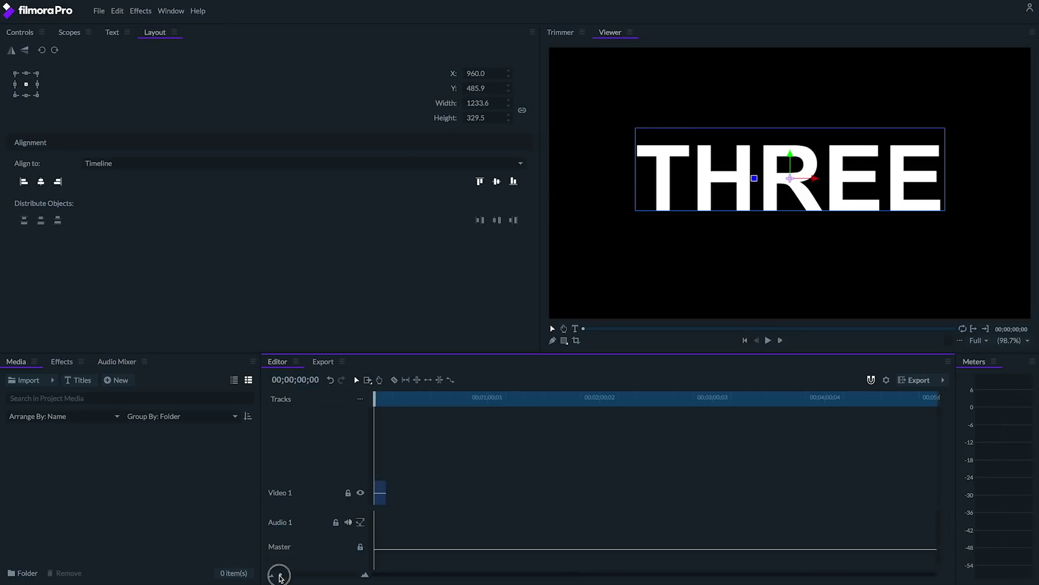
{"action": "left_click_drag", "start_coordinate": [279, 574], "coordinate": [340, 574]}
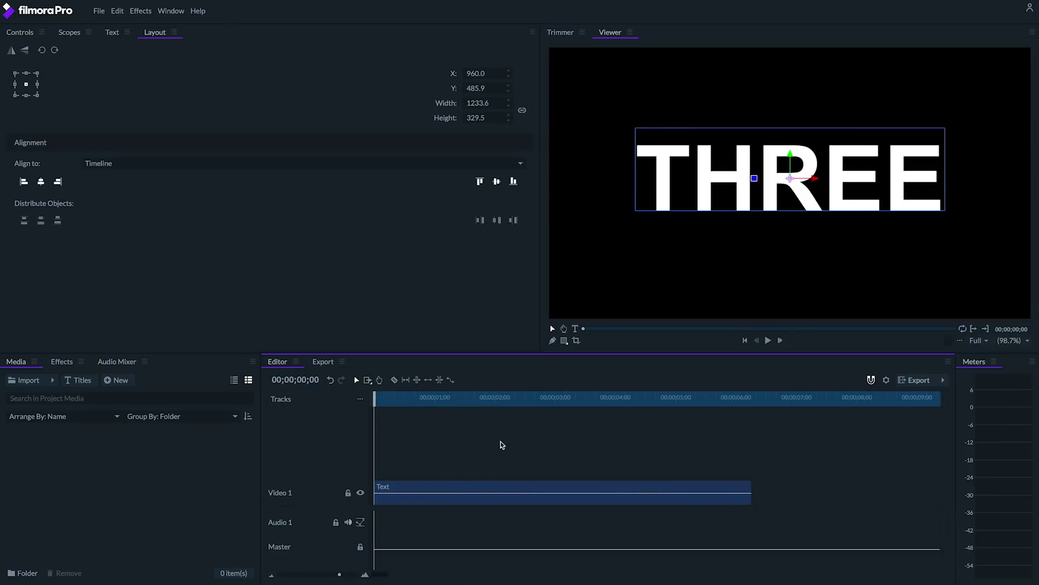
{"action": "left_click", "coordinate": [18, 33]}
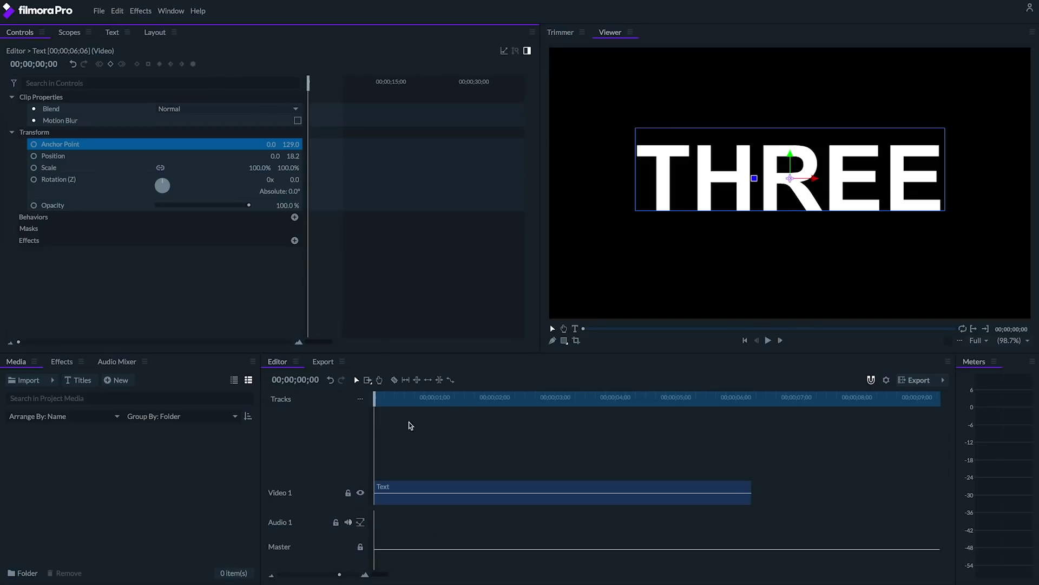
Add a Scale keyframe on THREE and set 2600% at the clip start
{"action": "left_click_drag", "start_coordinate": [385, 404], "coordinate": [413, 404]}
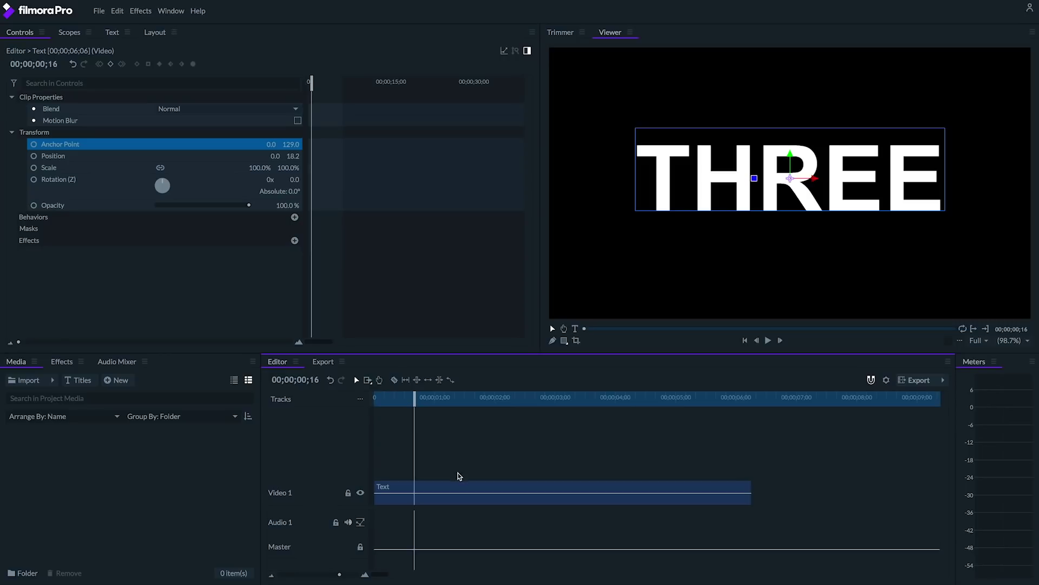
{"action": "left_click", "coordinate": [62, 169]}
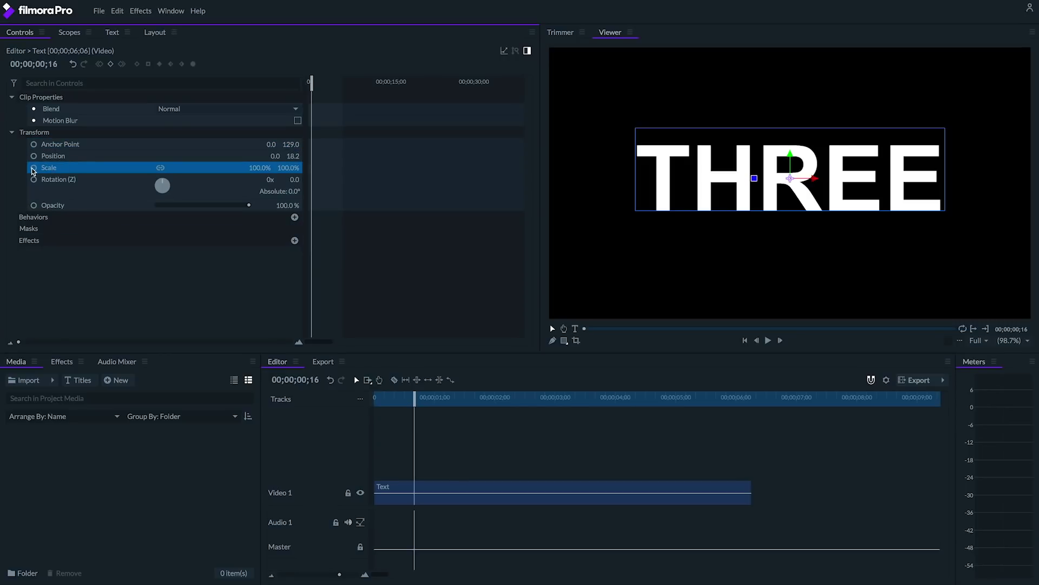
{"action": "left_click", "coordinate": [34, 168]}
{"action": "left_click_drag", "start_coordinate": [310, 80], "coordinate": [297, 80]}
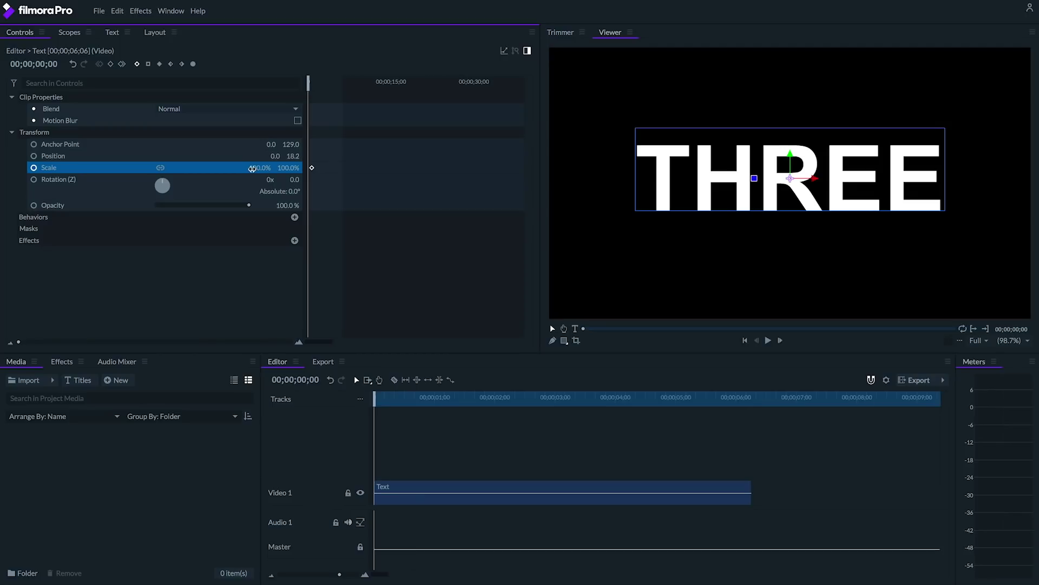
{"action": "left_click_drag", "start_coordinate": [260, 167], "coordinate": [433, 167]}
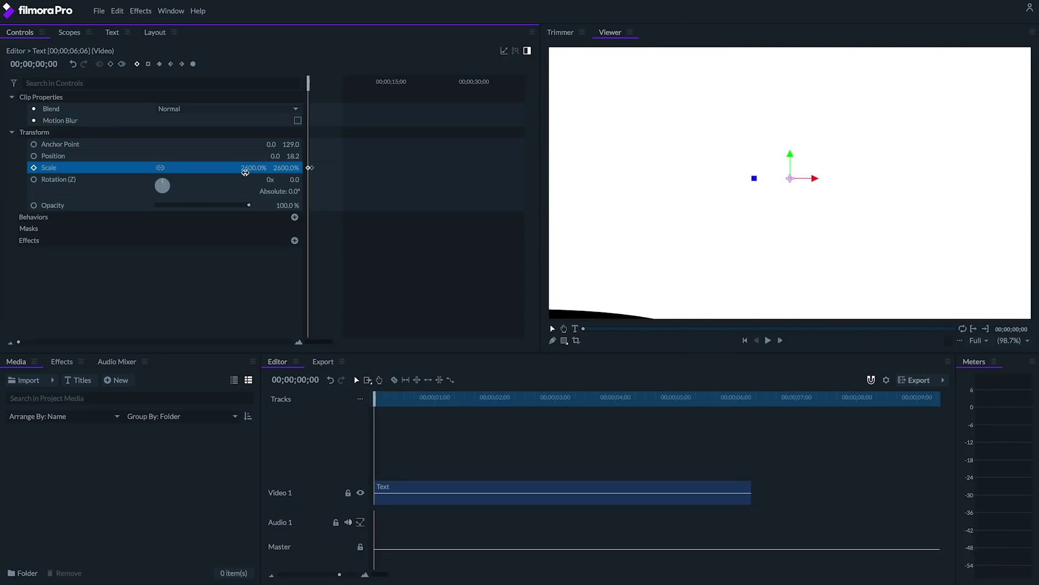
{"action": "key", "text": "space"}
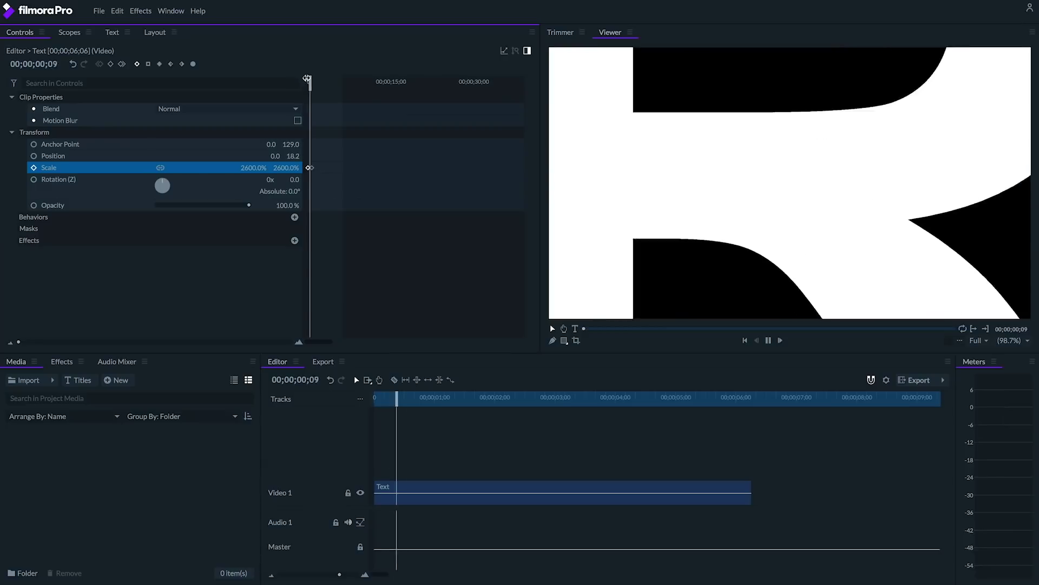
{"action": "left_click", "coordinate": [311, 81]}
Add Scale keyframes of 92% at 00;00;00;22 and 0% at 00;00;01;11, then play back
{"action": "left_click", "coordinate": [299, 344]}
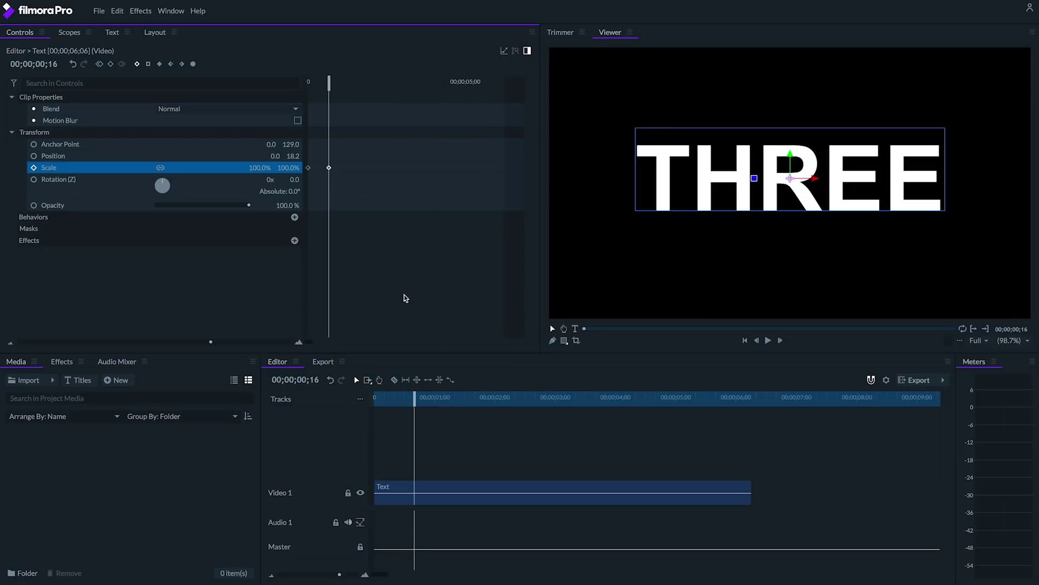
{"action": "left_click_drag", "start_coordinate": [331, 84], "coordinate": [337, 84]}
{"action": "left_click", "coordinate": [358, 196]}
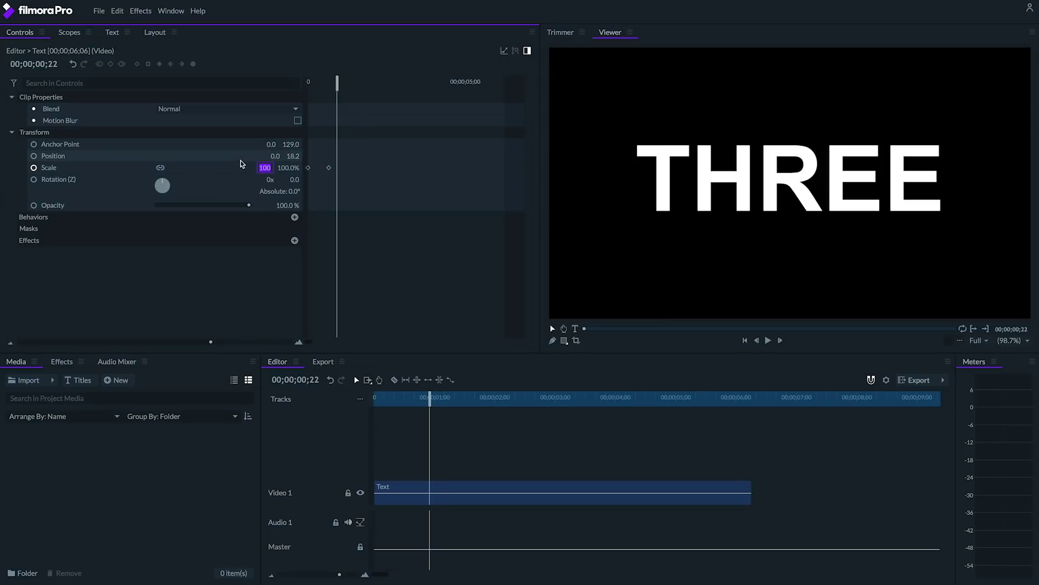
{"action": "type", "text": "92"}
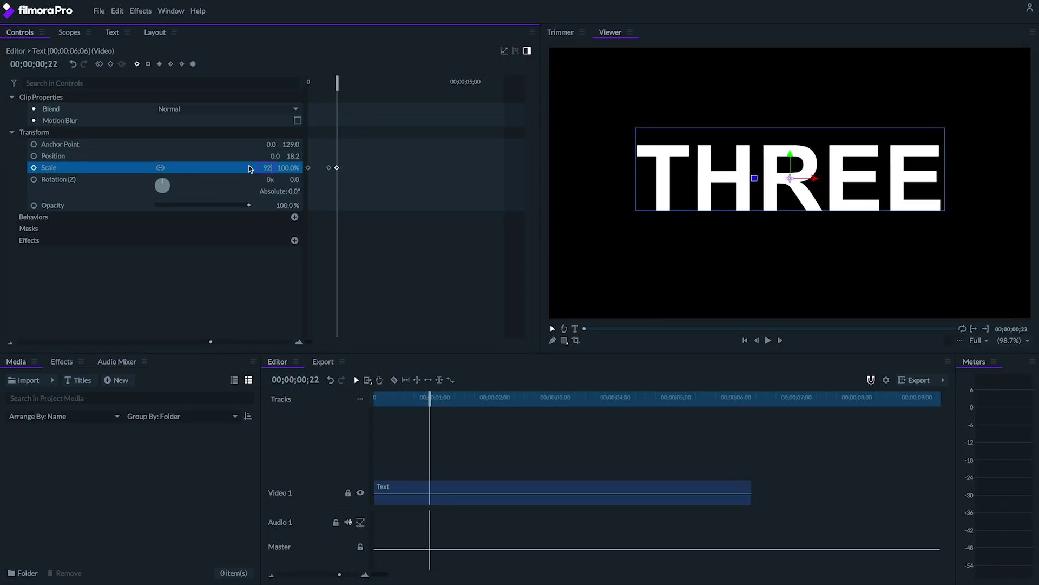
{"action": "key", "text": "Return"}
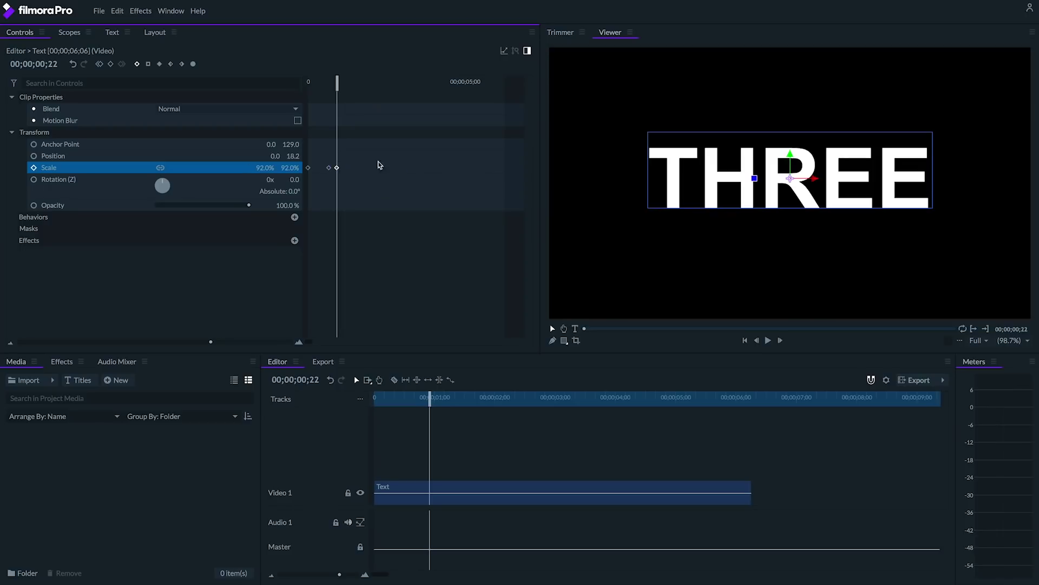
{"action": "left_click_drag", "start_coordinate": [338, 83], "coordinate": [355, 88]}
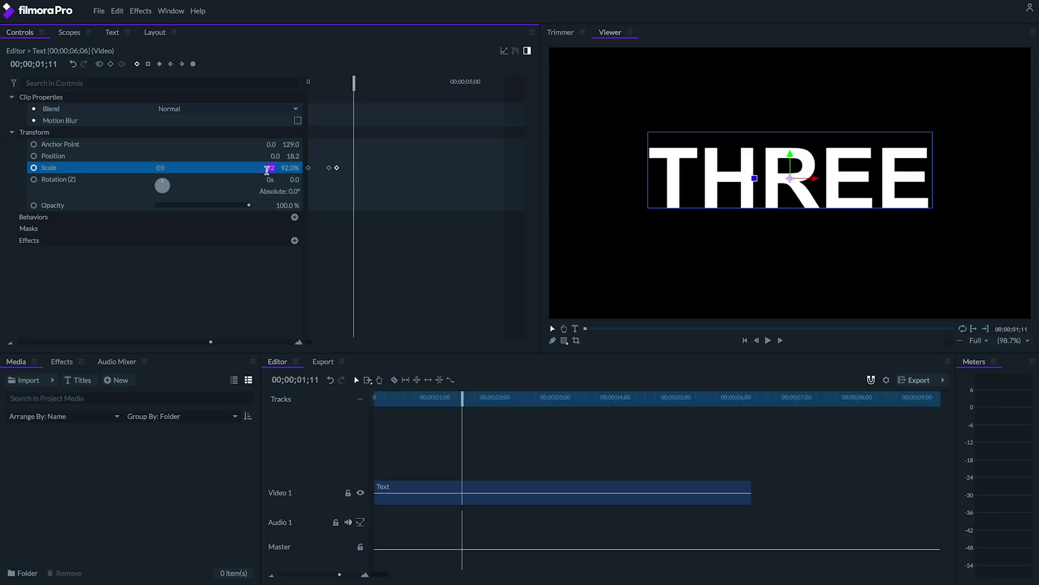
{"action": "key", "text": "Return"}
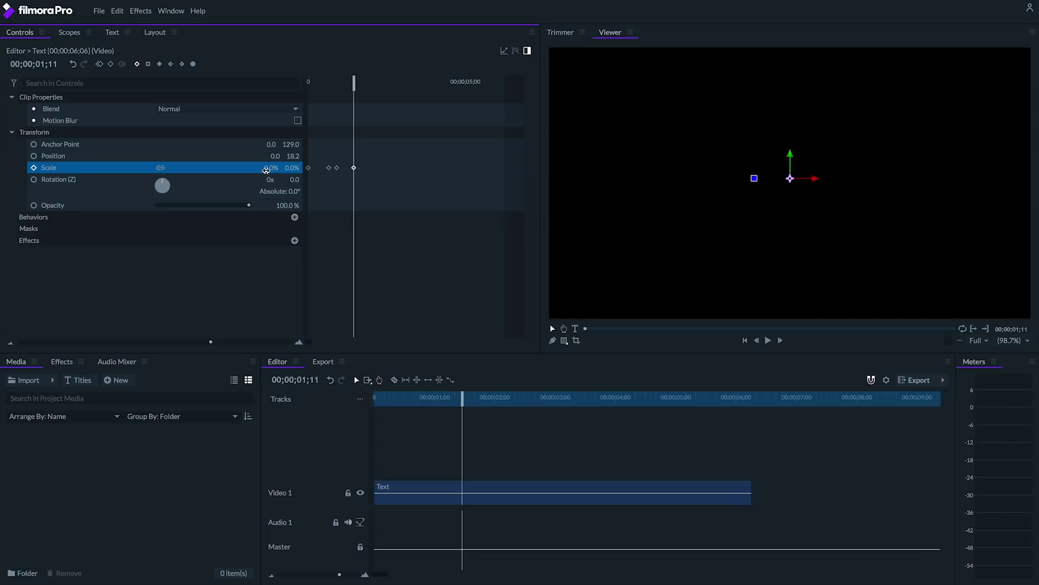
{"action": "key", "text": "Home"}
{"action": "key", "text": "space"}
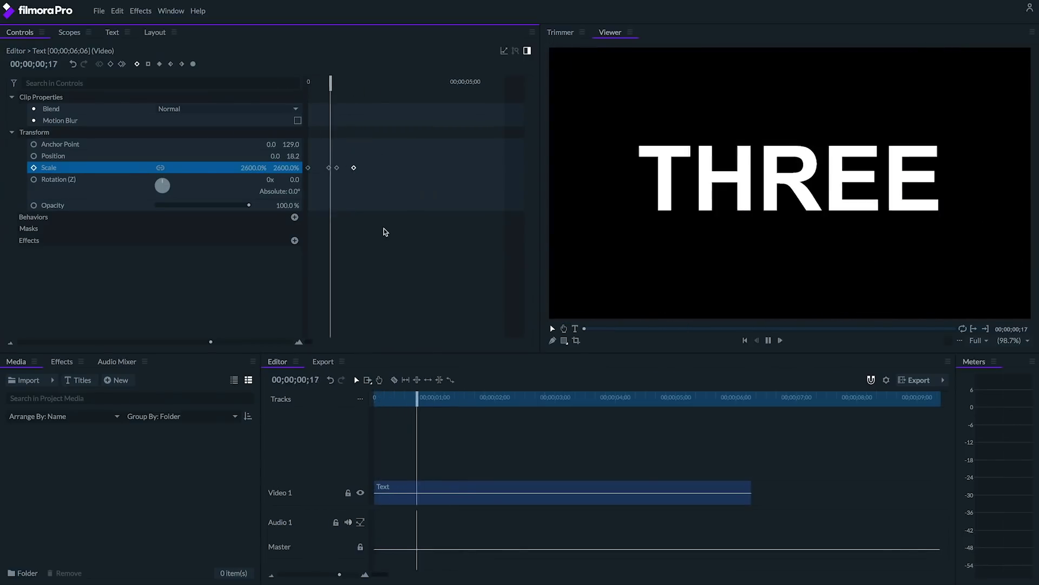
{"action": "key", "text": "space"}
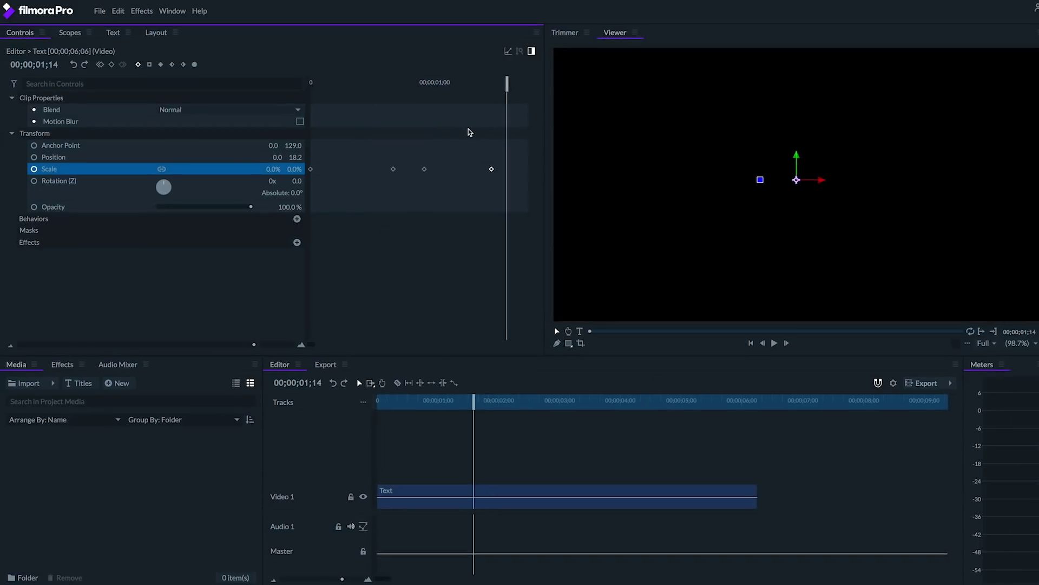
Make the first Scale keyframe Bezier and switch the second and third to eased interpolation
{"action": "left_click", "coordinate": [311, 169]}
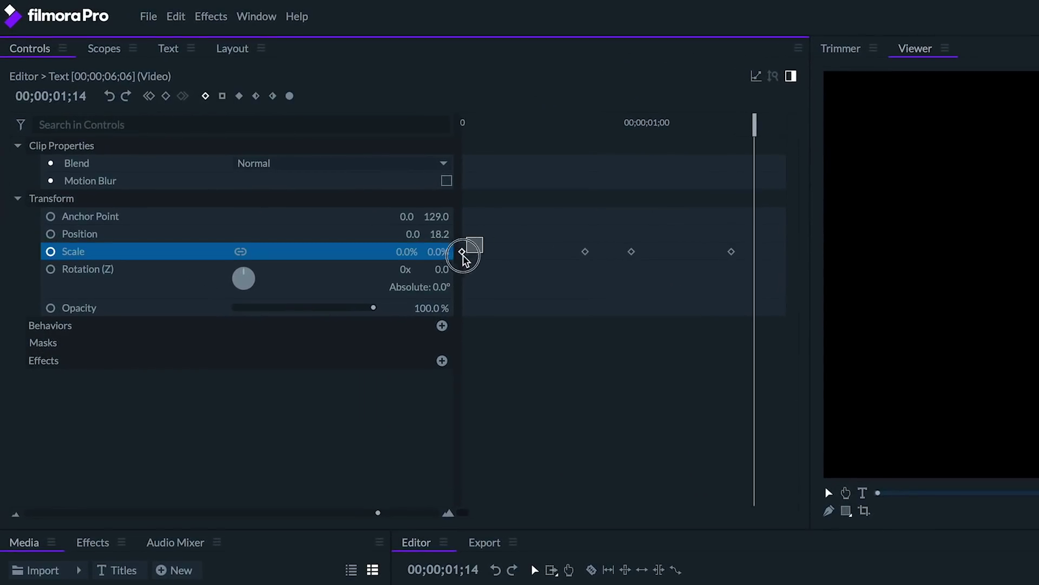
{"action": "left_click", "coordinate": [291, 98]}
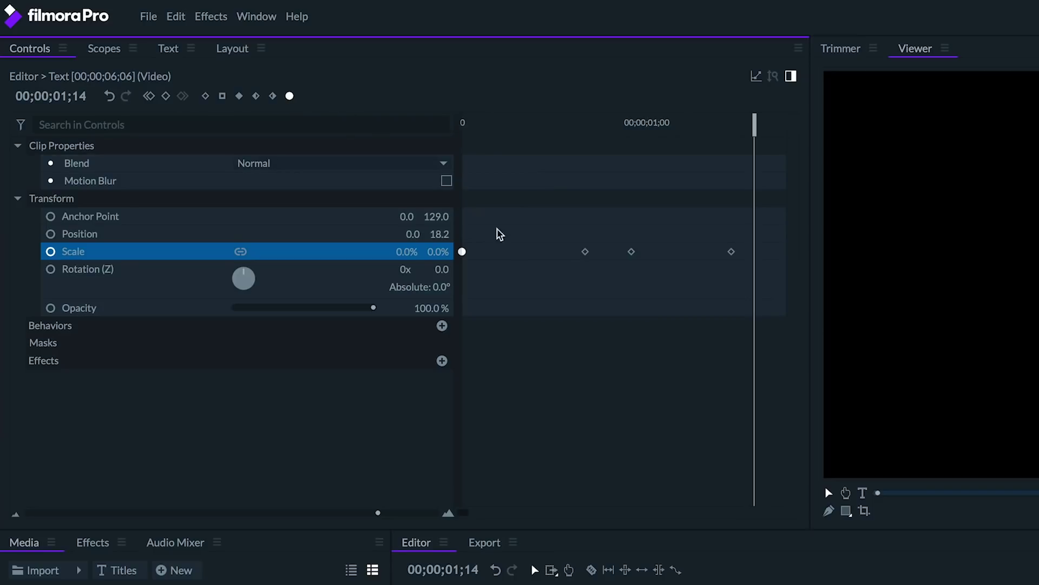
{"action": "left_click", "coordinate": [584, 252]}
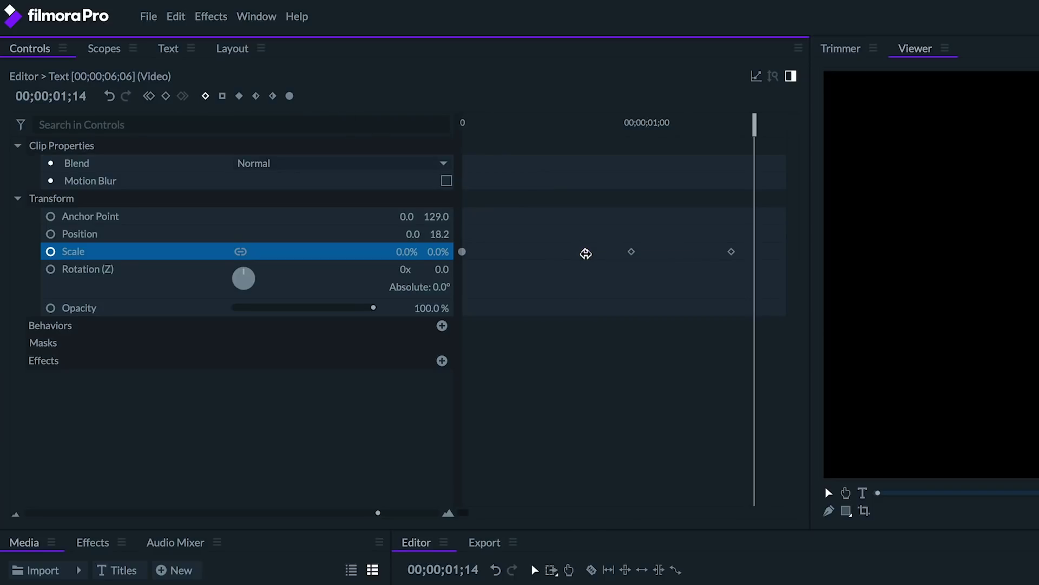
{"action": "left_click", "coordinate": [258, 97]}
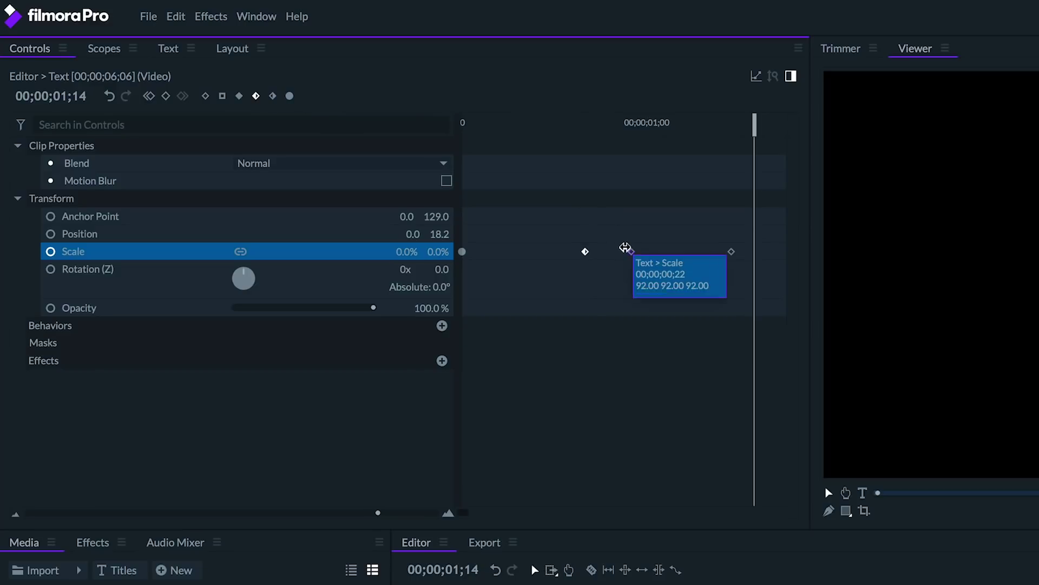
{"action": "left_click", "coordinate": [632, 252]}
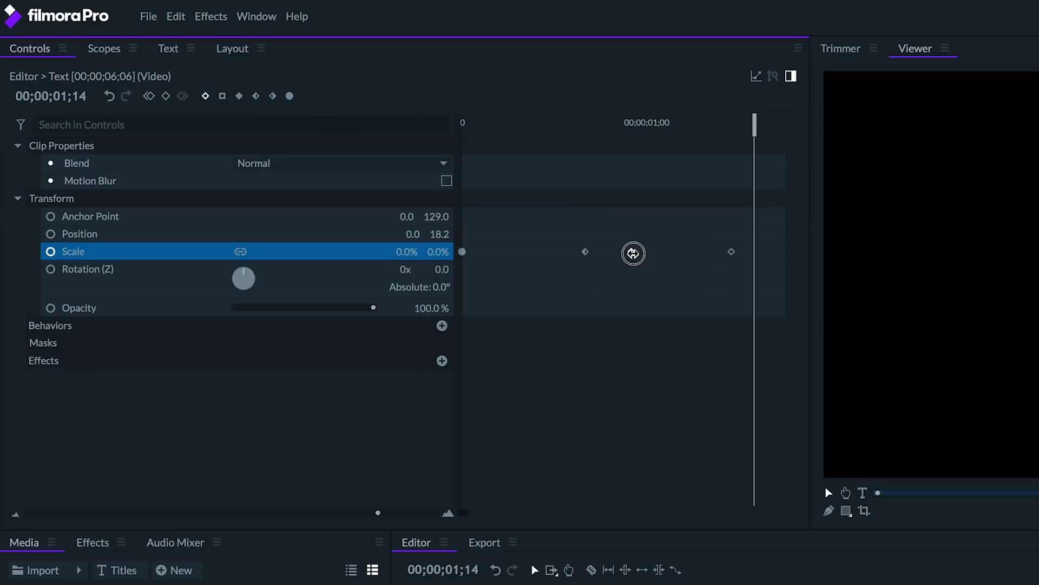
{"action": "left_click", "coordinate": [273, 97]}
In the curve graph, drag the Scale keyframe handles into a steep drop from about 2500 that eases out
{"action": "left_click", "coordinate": [756, 77]}
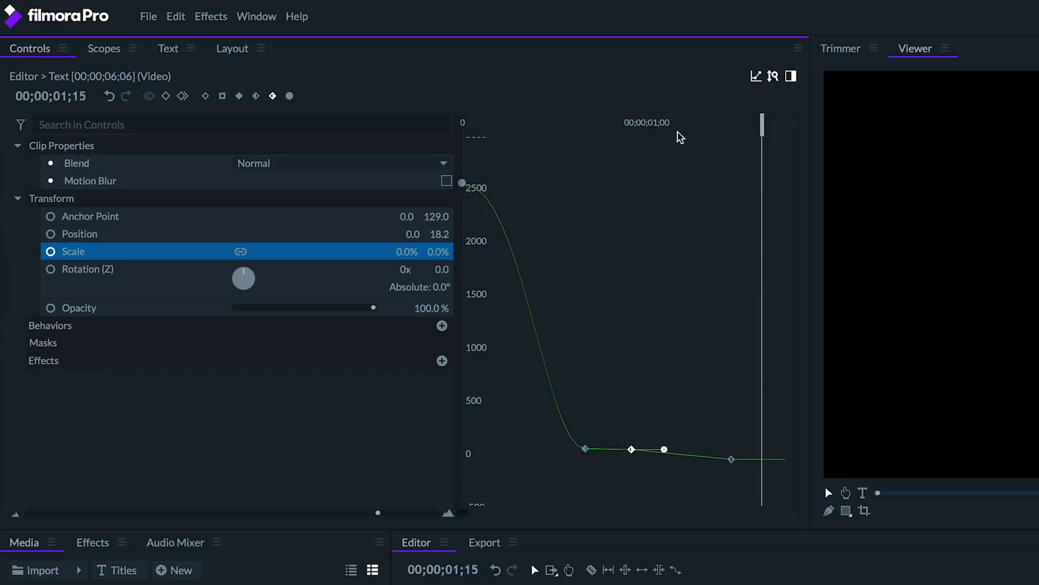
{"action": "left_click", "coordinate": [463, 181]}
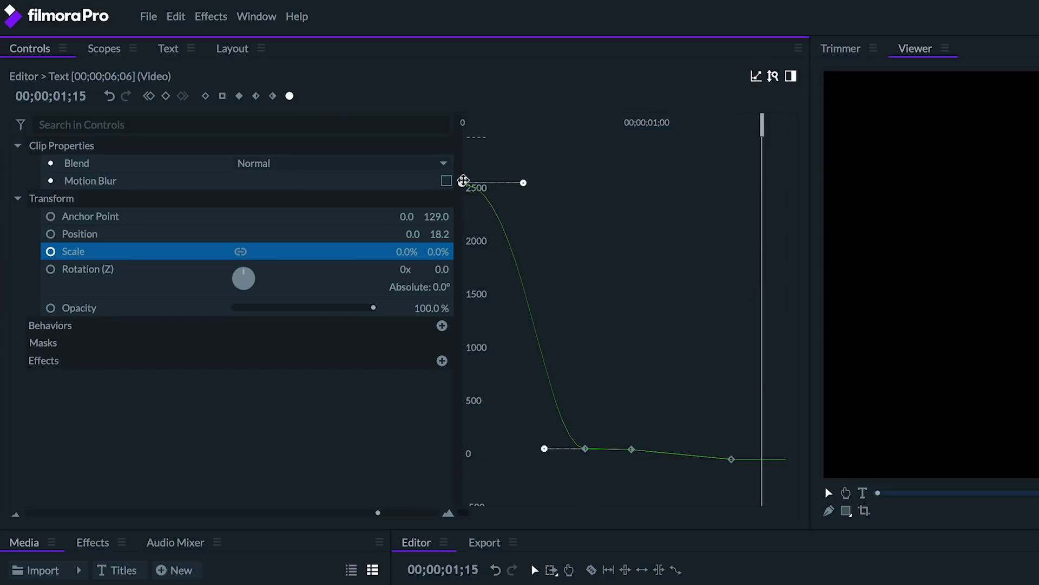
{"action": "left_click_drag", "start_coordinate": [523, 183], "coordinate": [421, 403]}
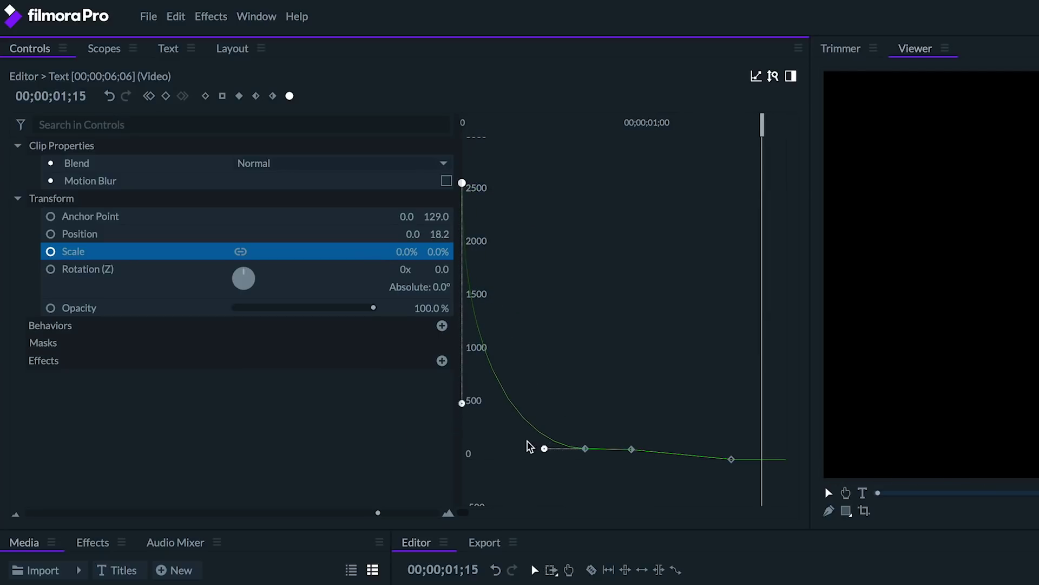
{"action": "left_click_drag", "start_coordinate": [544, 448], "coordinate": [461, 447]}
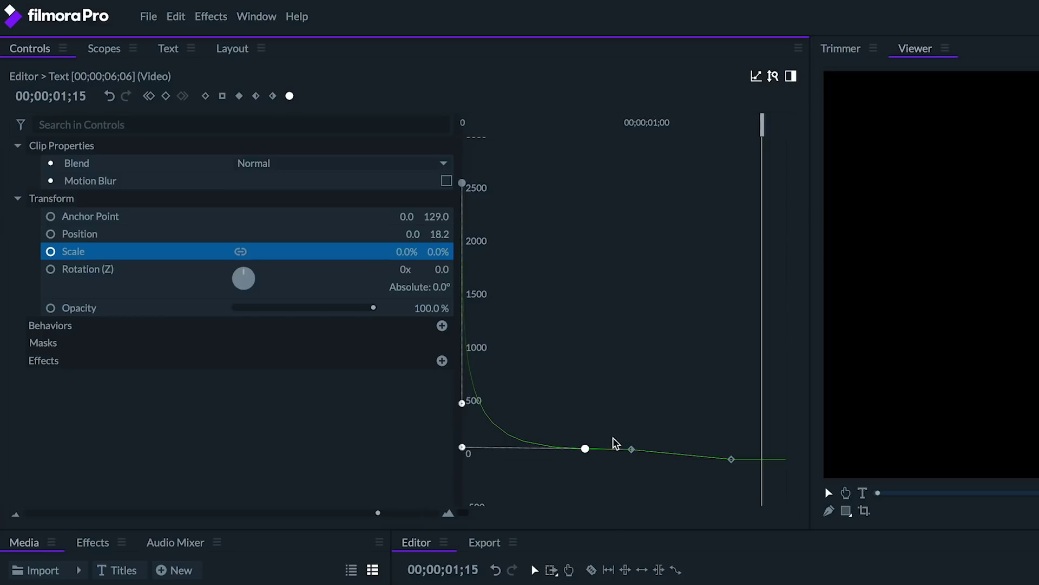
{"action": "left_click", "coordinate": [631, 449]}
{"action": "left_click_drag", "start_coordinate": [663, 448], "coordinate": [714, 451]}
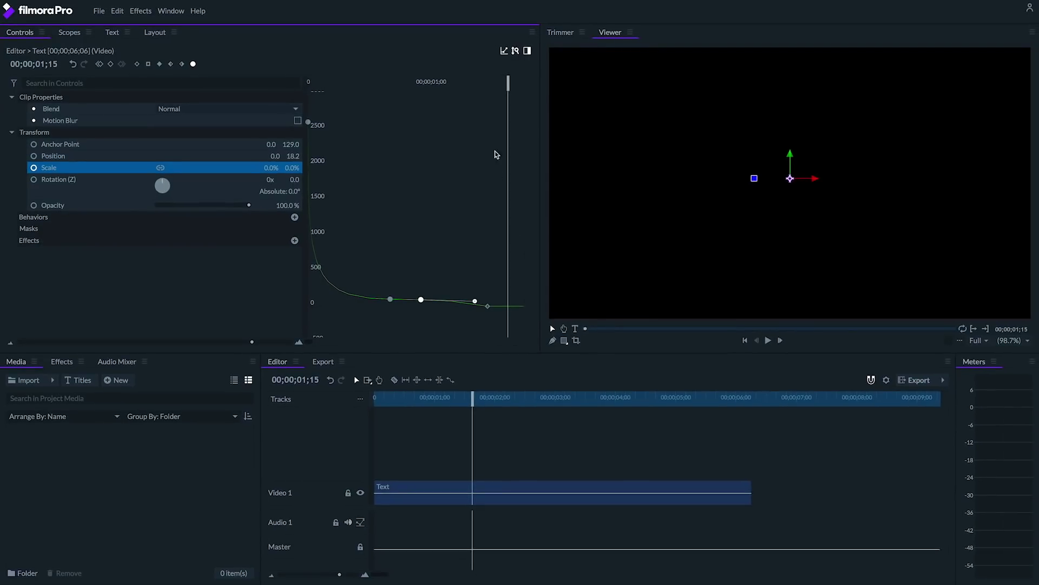
Preview the eased fly-in from the start and bring up the Effects library
{"action": "left_click_drag", "start_coordinate": [508, 82], "coordinate": [246, 82]}
{"action": "key", "text": "space"}
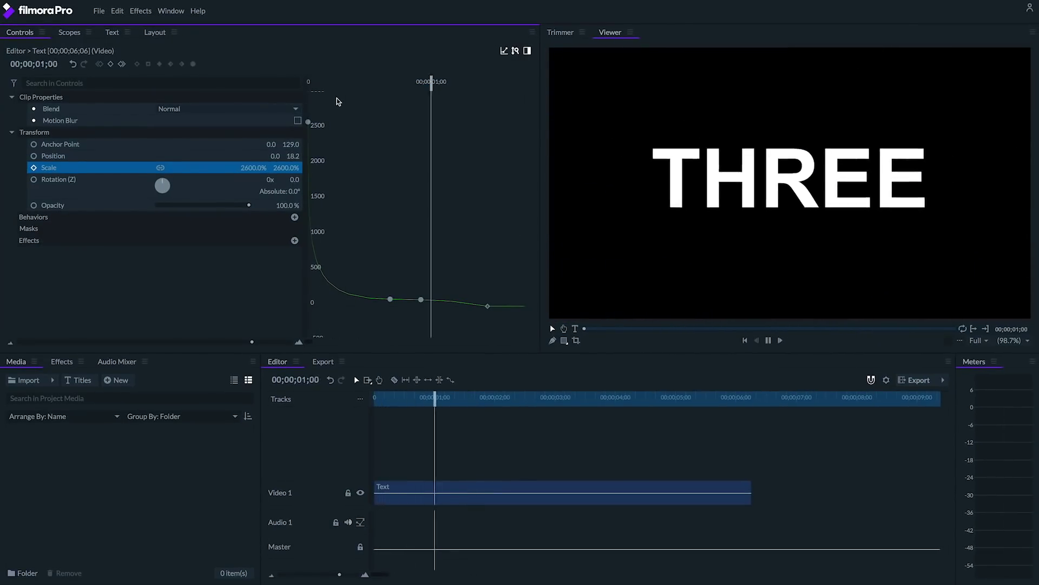
{"action": "key", "text": "space"}
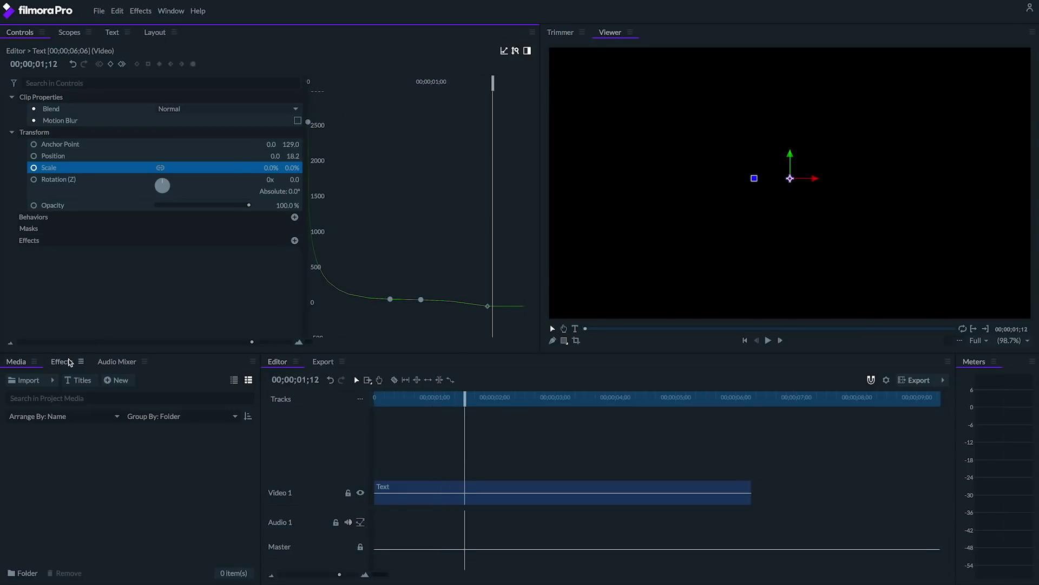
{"action": "left_click", "coordinate": [61, 362]}
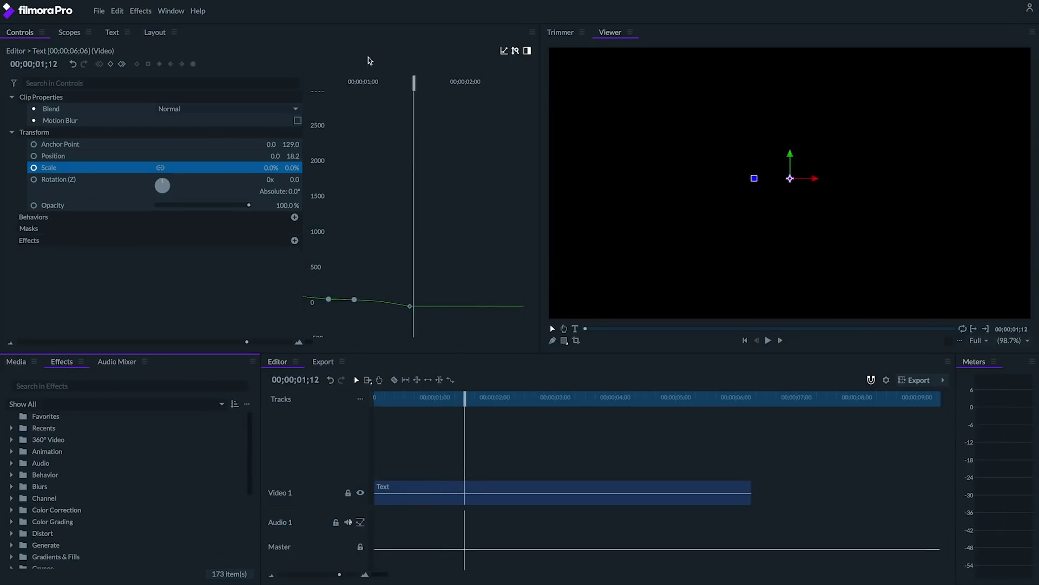
Search the effects for 'bulge' and apply Bulge to the THREE text clip
{"action": "left_click", "coordinate": [503, 51]}
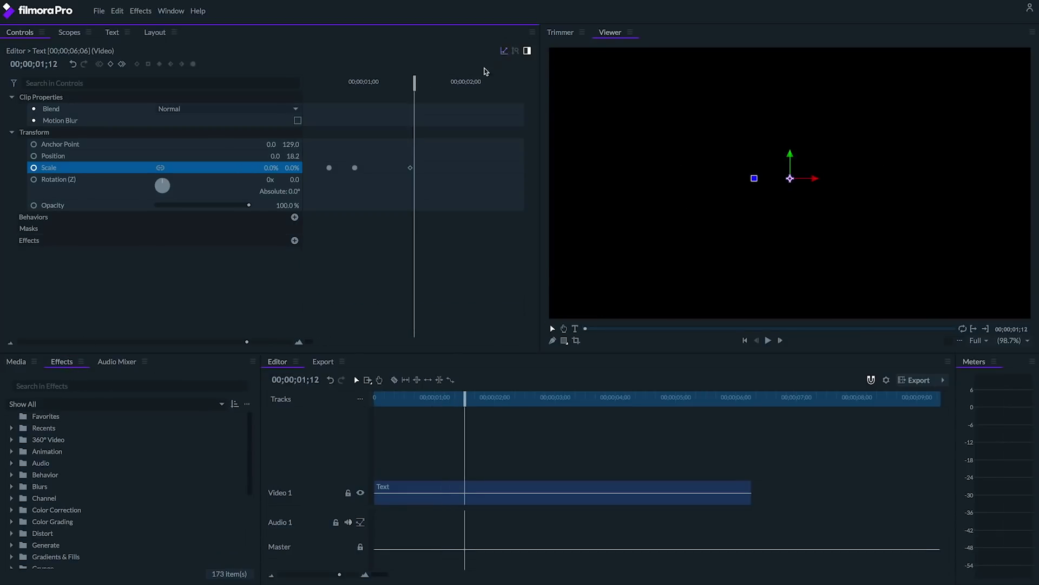
{"action": "left_click", "coordinate": [46, 389]}
{"action": "type", "text": "bulge"}
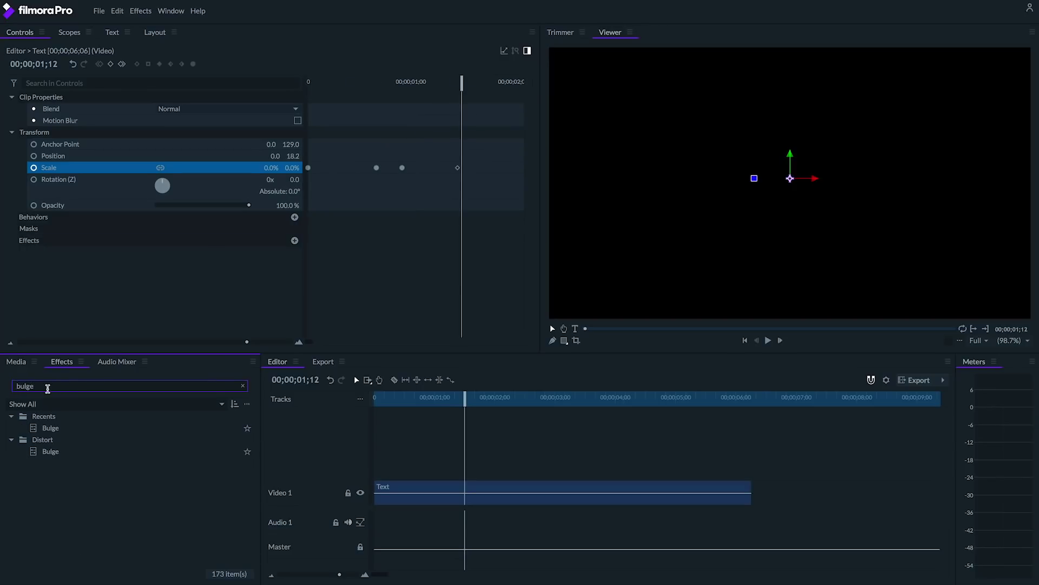
{"action": "left_click_drag", "start_coordinate": [51, 428], "coordinate": [395, 495]}
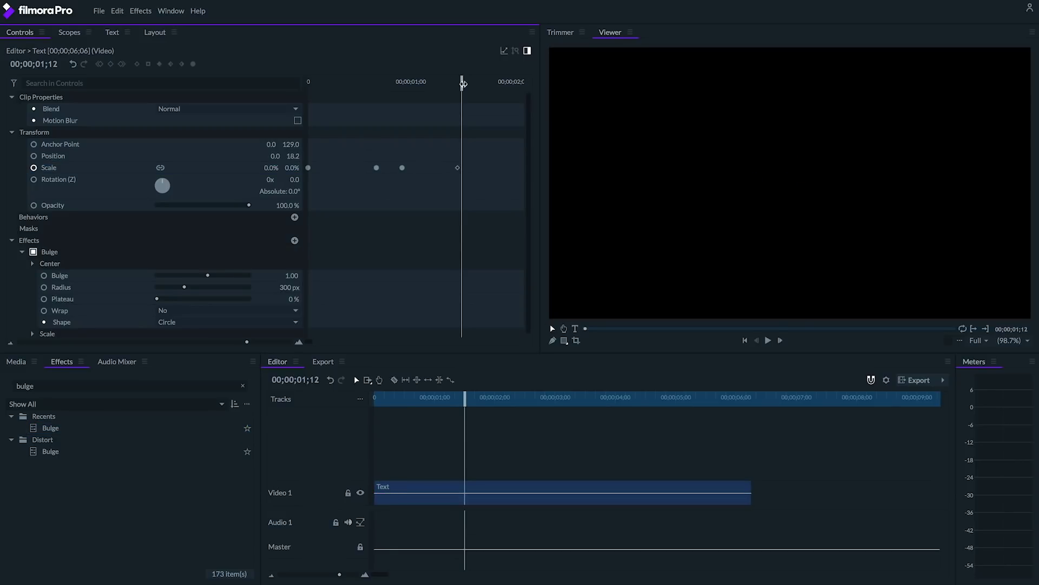
Set Bulge to -0.60, Radius to 1000 px and Plateau to 33%
{"action": "left_click_drag", "start_coordinate": [418, 81], "coordinate": [393, 95]}
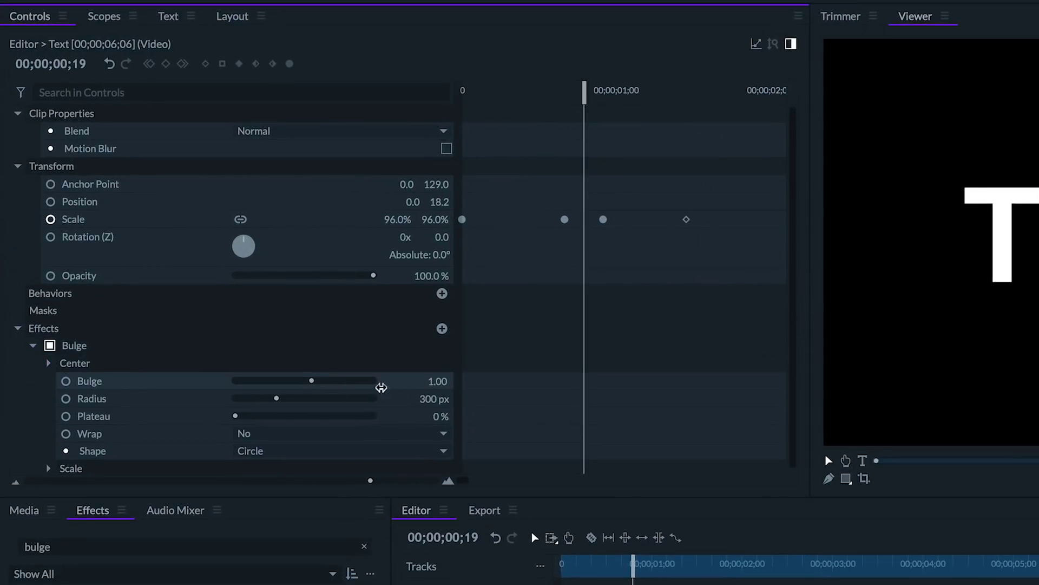
{"action": "left_click", "coordinate": [438, 381]}
{"action": "key", "text": "Return"}
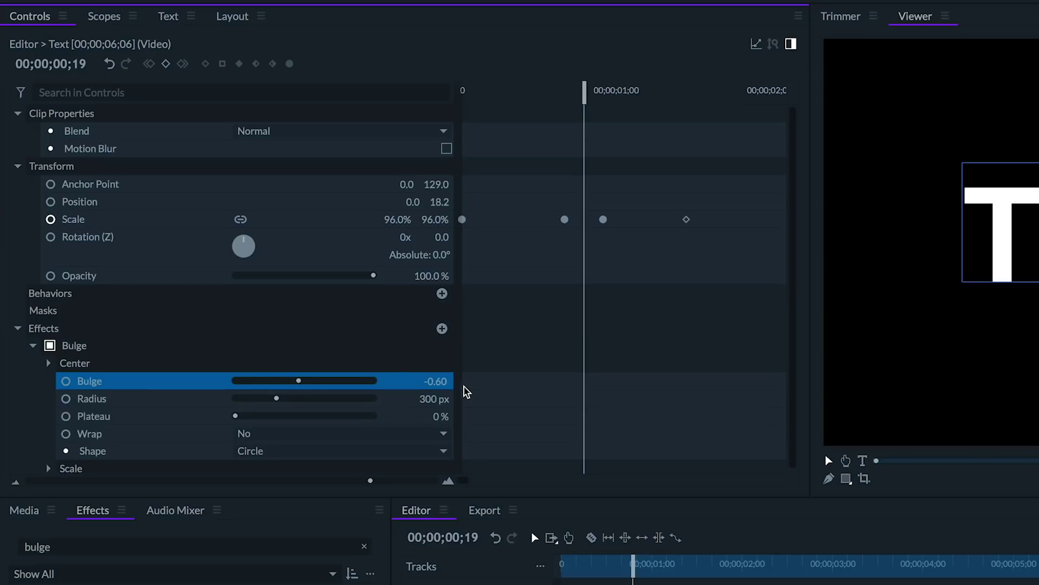
{"action": "key", "text": "Tab"}
{"action": "type", "text": "1000"}
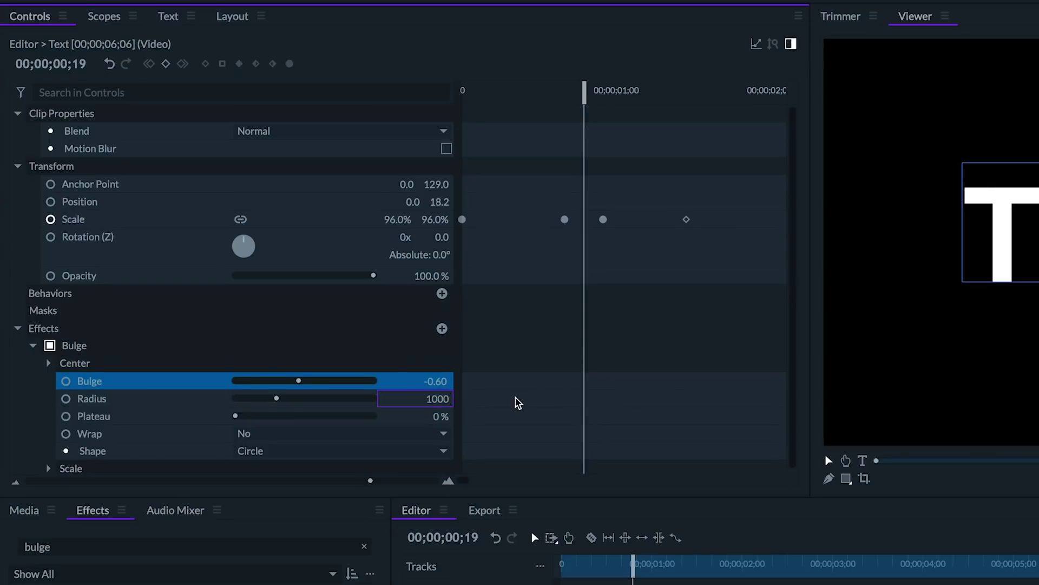
{"action": "key", "text": "Return"}
{"action": "left_click", "coordinate": [440, 417]}
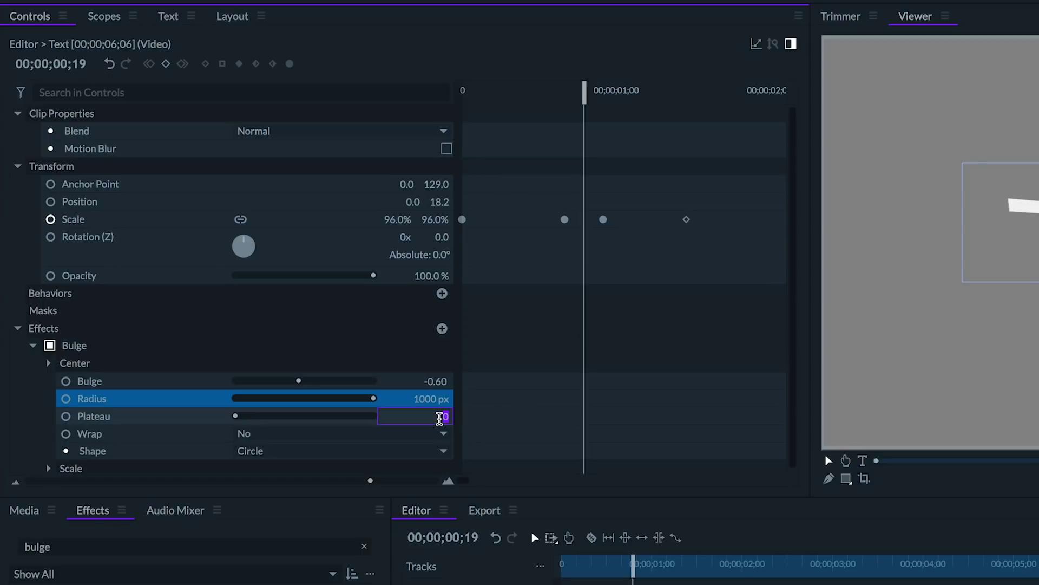
{"action": "type", "text": "33"}
{"action": "key", "text": "Return"}
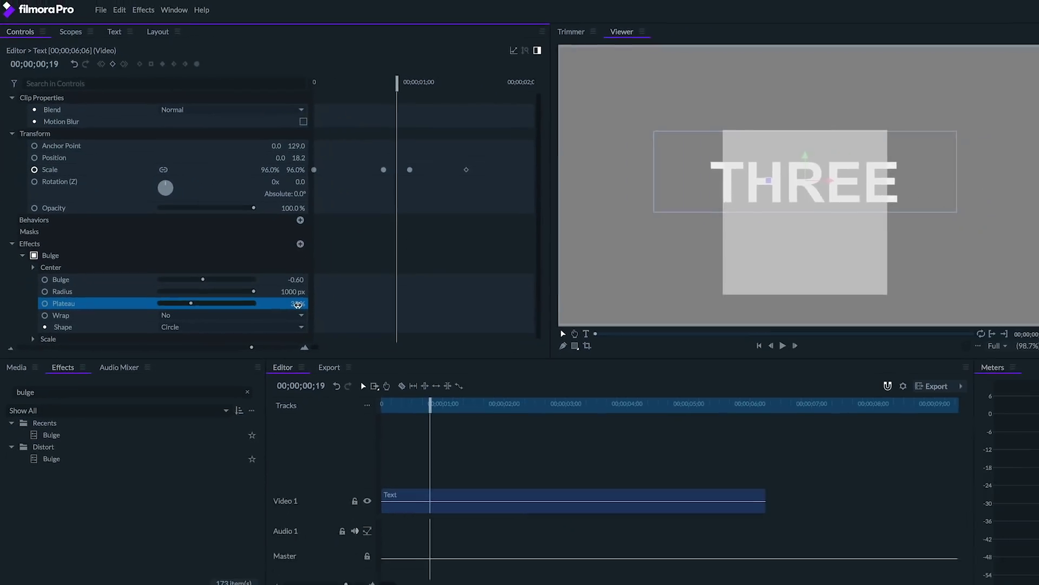
{"action": "left_click_drag", "start_coordinate": [411, 81], "coordinate": [385, 84]}
Apply Chromatic Aberration to the THREE clip with a 7% Distance
{"action": "left_click", "coordinate": [14, 378]}
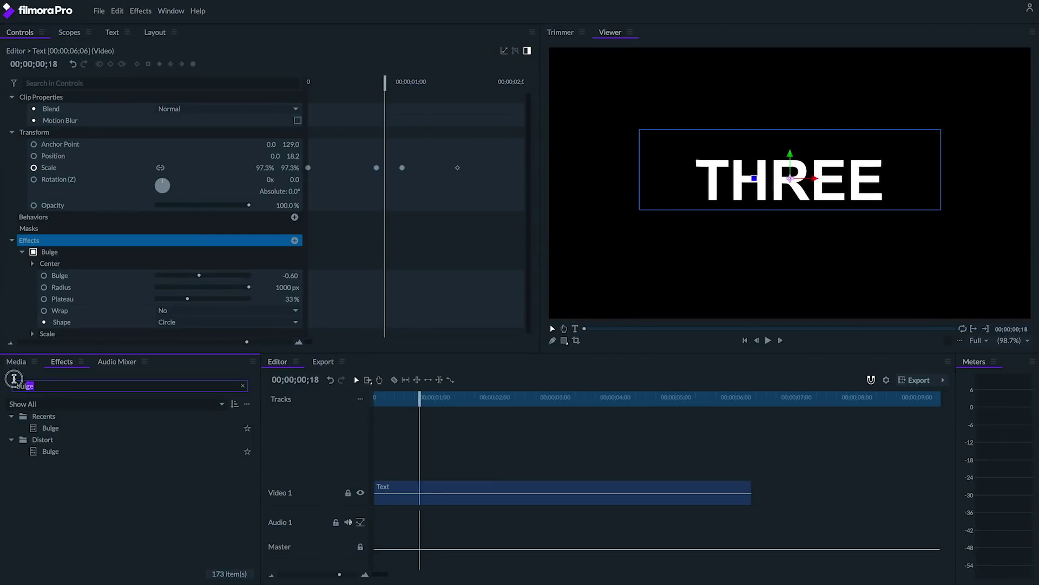
{"action": "type", "text": "chromatic"}
{"action": "left_click_drag", "start_coordinate": [68, 428], "coordinate": [393, 489]}
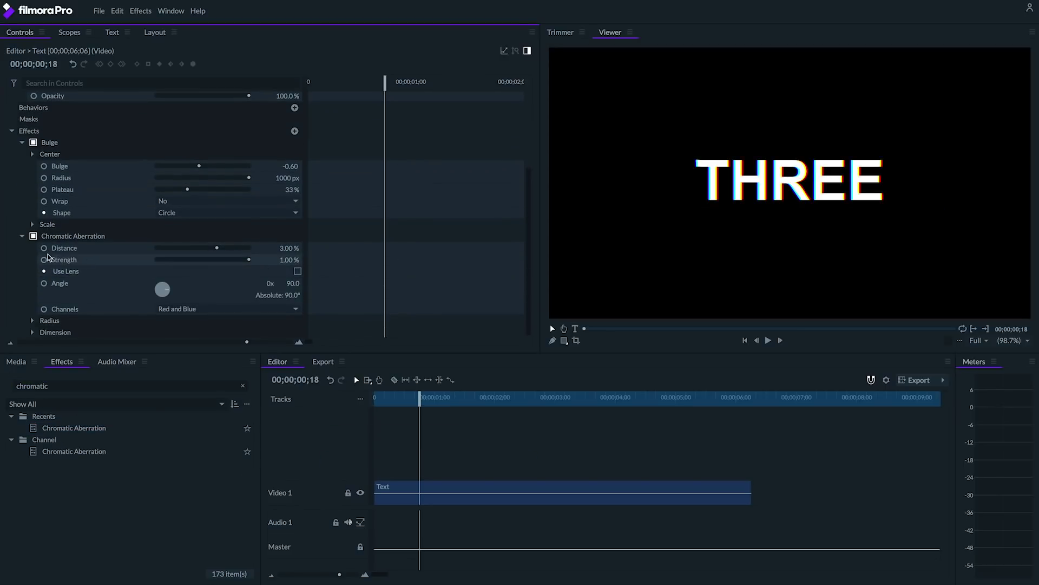
{"action": "left_click", "coordinate": [278, 247]}
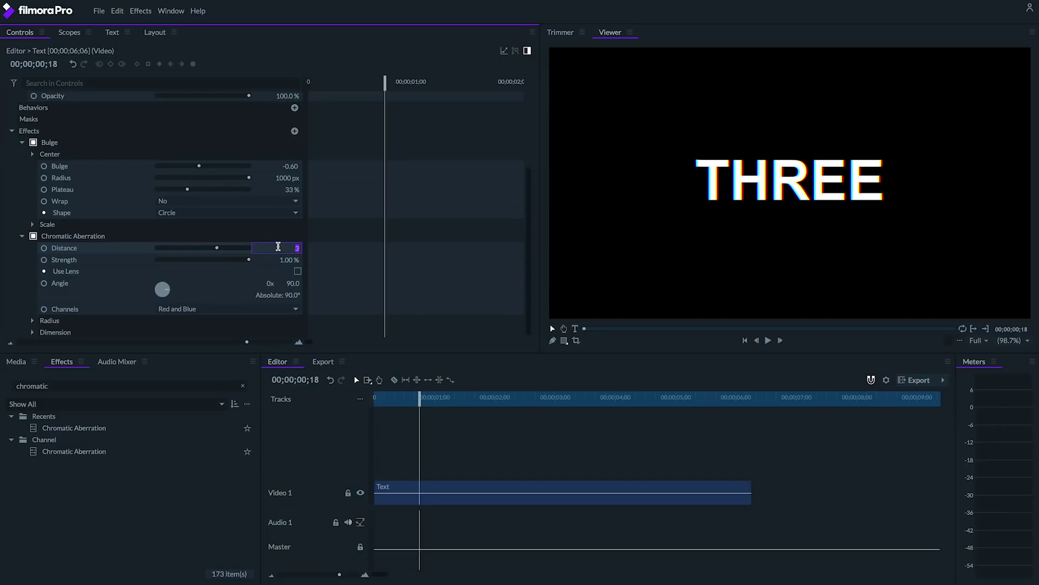
{"action": "type", "text": "7"}
{"action": "key", "text": "Return"}
{"action": "left_click", "coordinate": [138, 261]}
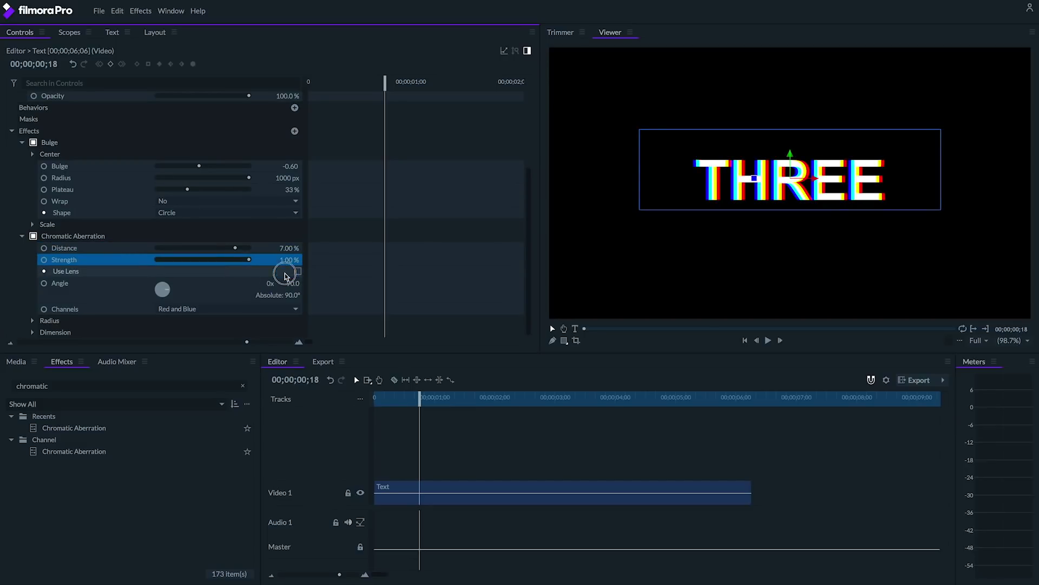
Enable Use Lens with a 125 px Lens Radius and return to the first frame
{"action": "left_click", "coordinate": [301, 275]}
{"action": "left_click", "coordinate": [299, 272]}
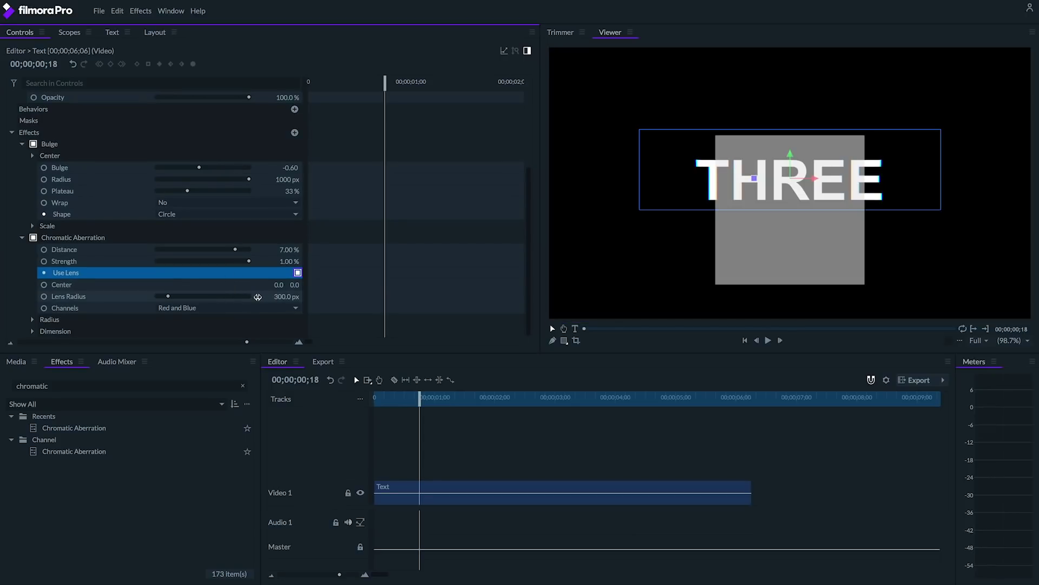
{"action": "left_click", "coordinate": [279, 297]}
{"action": "type", "text": "125"}
{"action": "key", "text": "Return"}
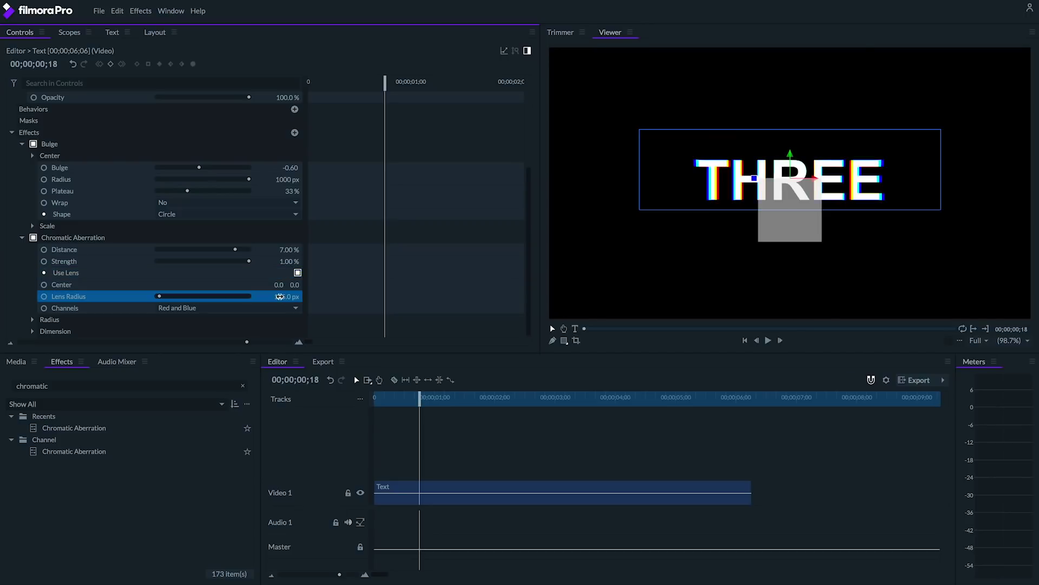
{"action": "left_click", "coordinate": [103, 249]}
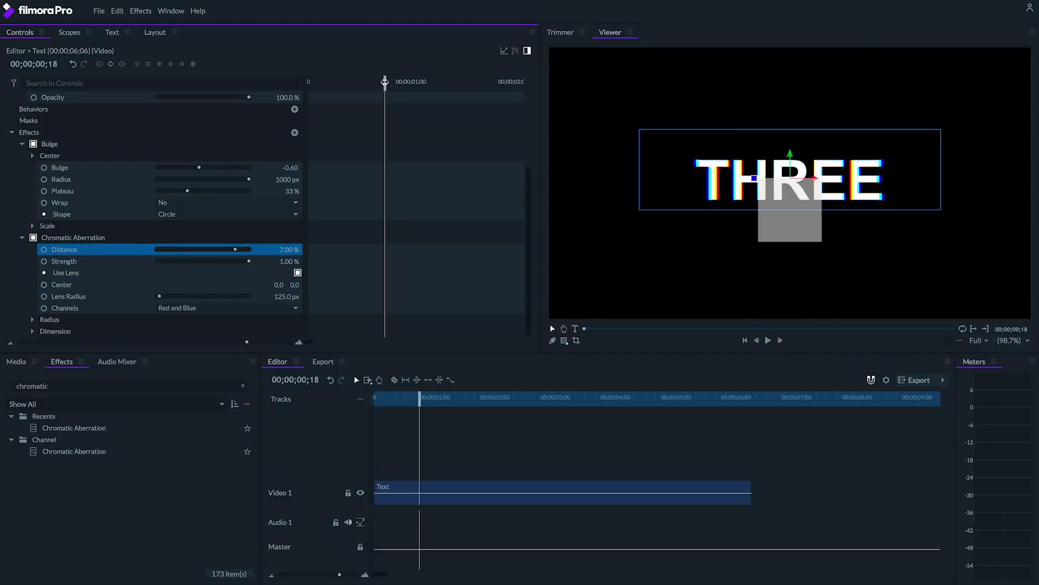
{"action": "left_click_drag", "start_coordinate": [385, 81], "coordinate": [308, 82]}
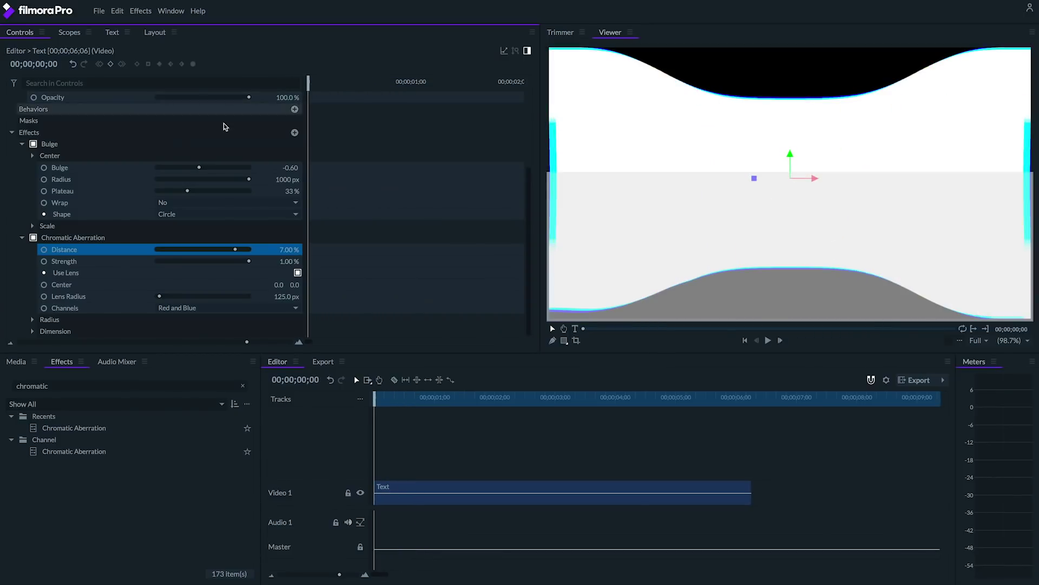
Set a 7% Distance keyframe at the start of the chromatic aberration
{"action": "left_click", "coordinate": [44, 249]}
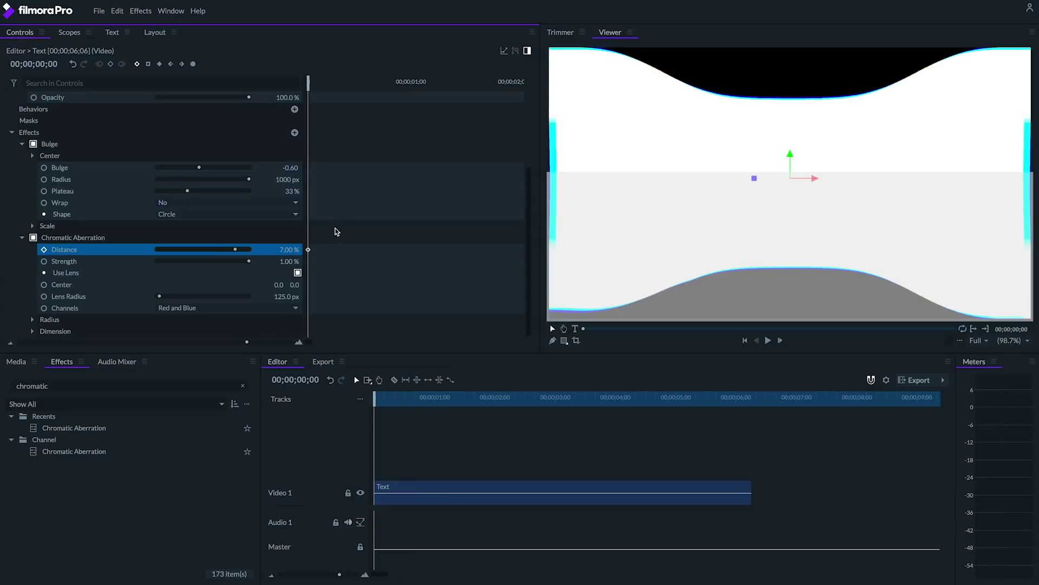
{"action": "left_click_drag", "start_coordinate": [310, 81], "coordinate": [400, 85]}
{"action": "scroll", "coordinate": [418, 188], "scroll_direction": "up", "scroll_amount": 1}
{"action": "scroll", "coordinate": [418, 187], "scroll_direction": "up", "scroll_amount": 1}
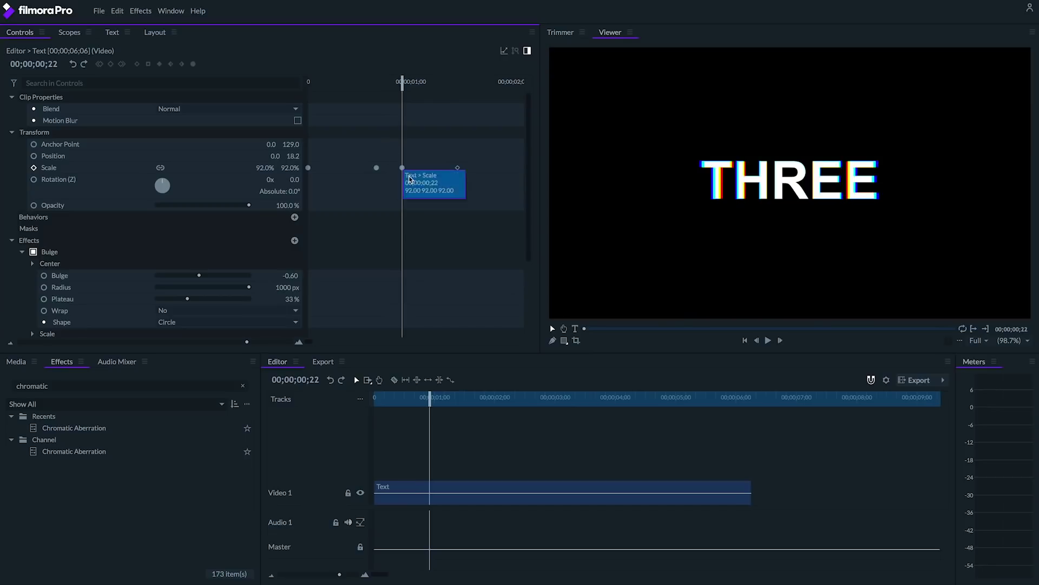
{"action": "scroll", "coordinate": [431, 221], "scroll_direction": "down", "scroll_amount": 3}
Key Distance to 0% at 00;00;00;22 and play the animation from the start
{"action": "double_click", "coordinate": [288, 250]}
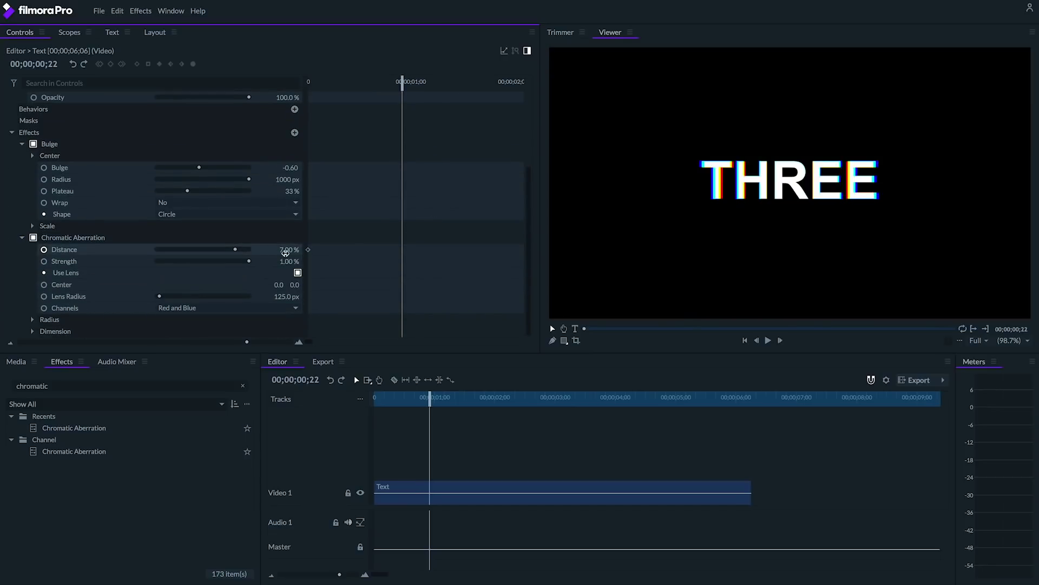
{"action": "type", "text": "0"}
{"action": "key", "text": "Return"}
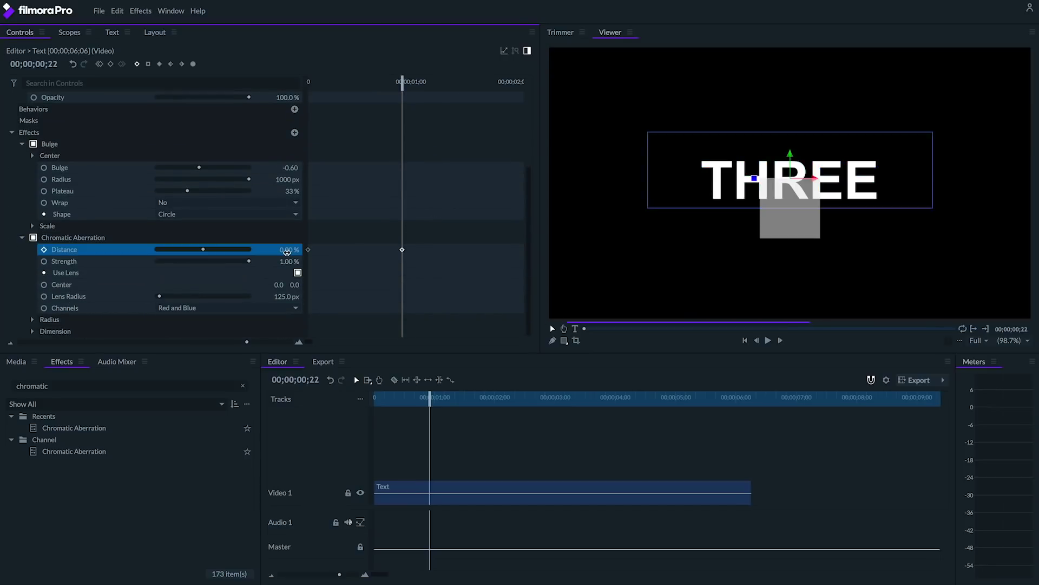
{"action": "left_click", "coordinate": [366, 237]}
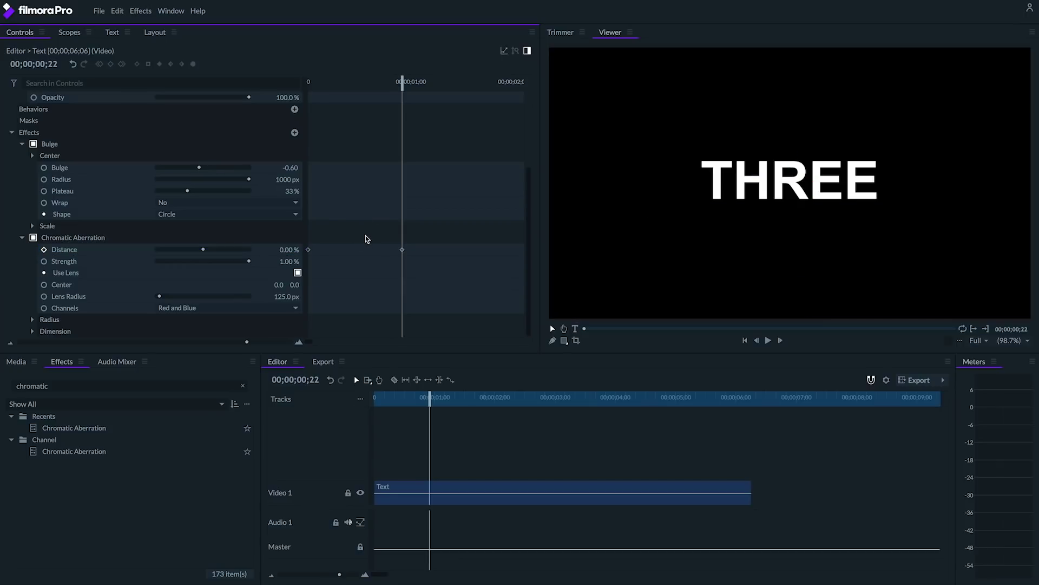
{"action": "left_click_drag", "start_coordinate": [400, 82], "coordinate": [248, 88]}
{"action": "key", "text": "space"}
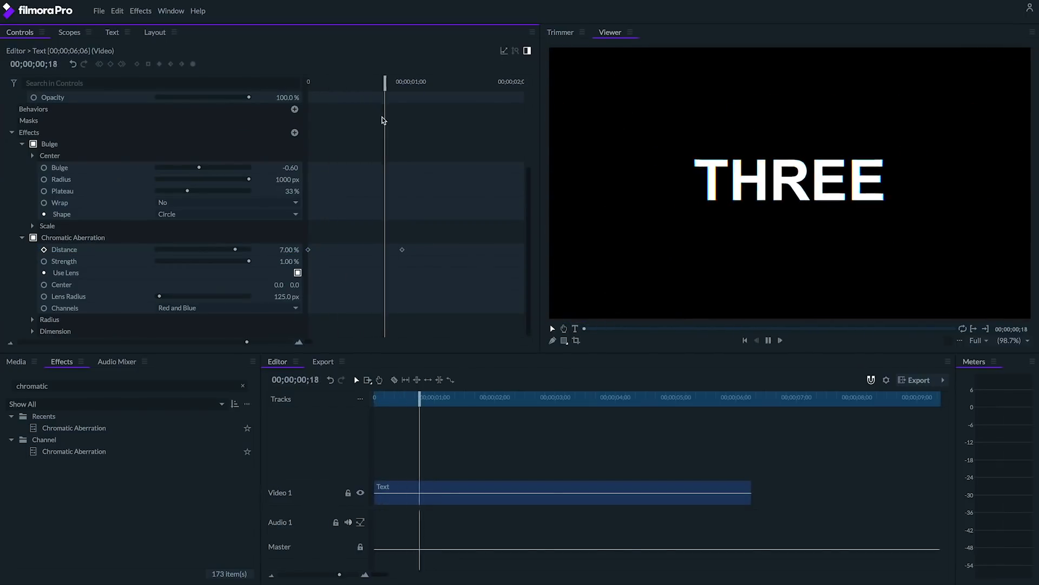
{"action": "left_click", "coordinate": [417, 88]}
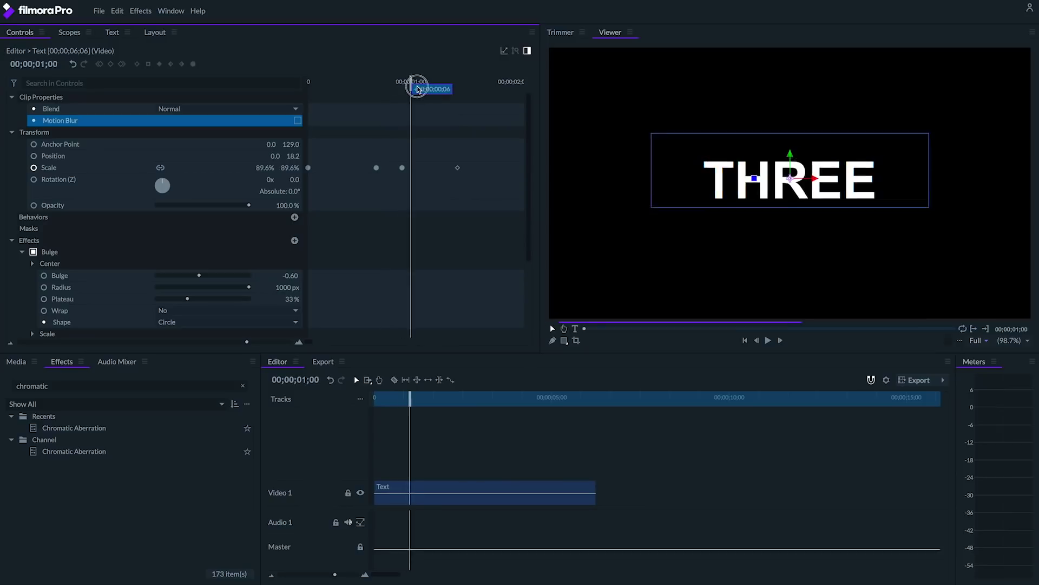
Trim the THREE clip to end at 00;00;01;11, where its scale reaches 0%
{"action": "left_click_drag", "start_coordinate": [417, 89], "coordinate": [459, 85]}
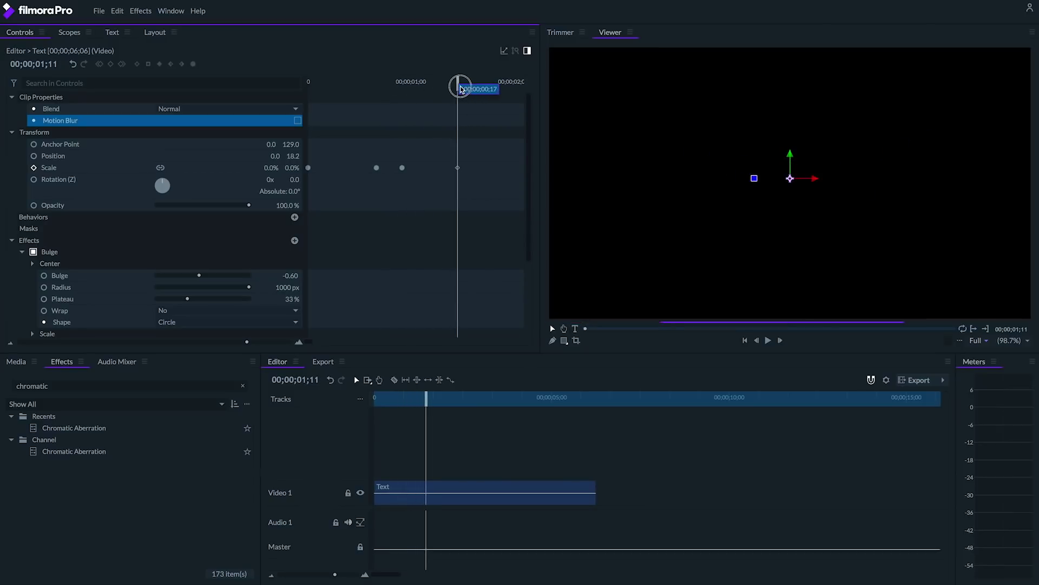
{"action": "left_click_drag", "start_coordinate": [595, 489], "coordinate": [426, 472]}
{"action": "left_click", "coordinate": [398, 488]}
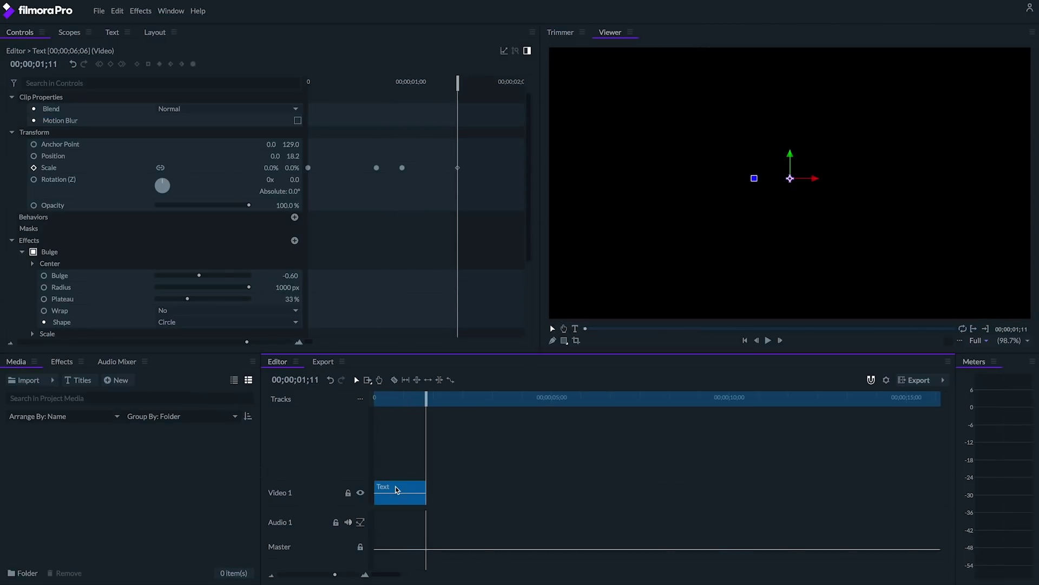
Paste a copy of the title at 02;02 and move it onto a new Video 2 track
{"action": "left_click", "coordinate": [449, 400]}
{"action": "key", "text": "ctrl+v"}
{"action": "left_click_drag", "start_coordinate": [471, 494], "coordinate": [433, 470]}
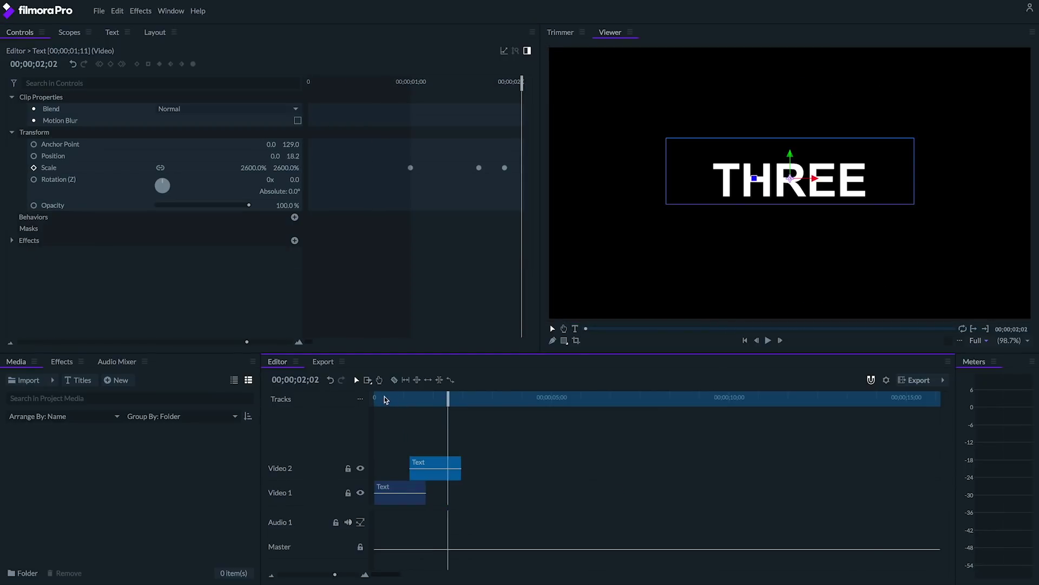
{"action": "left_click_drag", "start_coordinate": [393, 401], "coordinate": [427, 406]}
{"action": "left_click_drag", "start_coordinate": [436, 453], "coordinate": [442, 458]}
{"action": "left_click", "coordinate": [393, 399]}
{"action": "left_click_drag", "start_coordinate": [394, 399], "coordinate": [433, 400]}
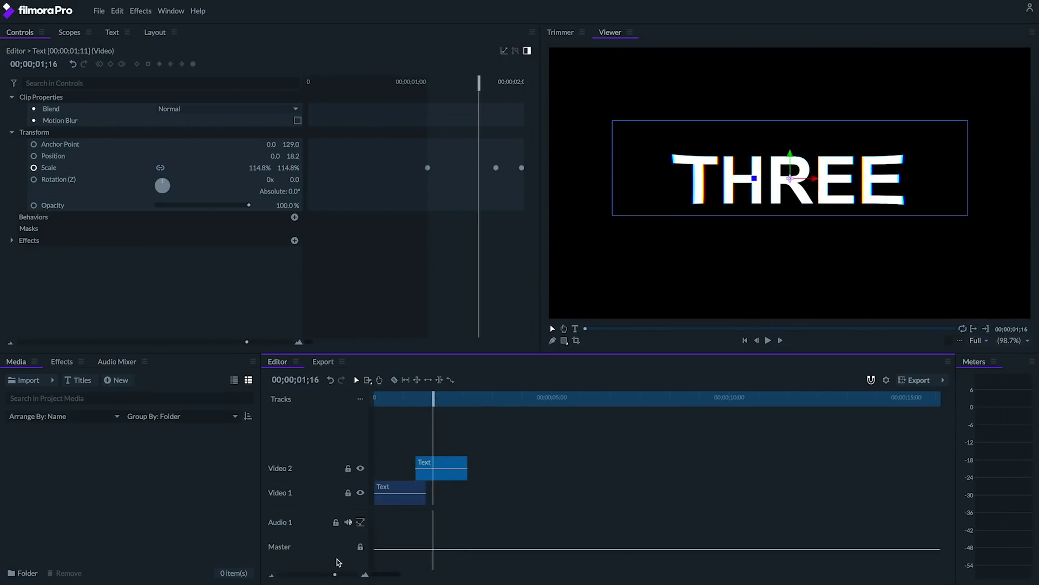
Fine-tune the copy's position on Video 2, preview the overlap, and select its THREE text
{"action": "left_click", "coordinate": [366, 575]}
{"action": "left_click_drag", "start_coordinate": [498, 460], "coordinate": [500, 462]}
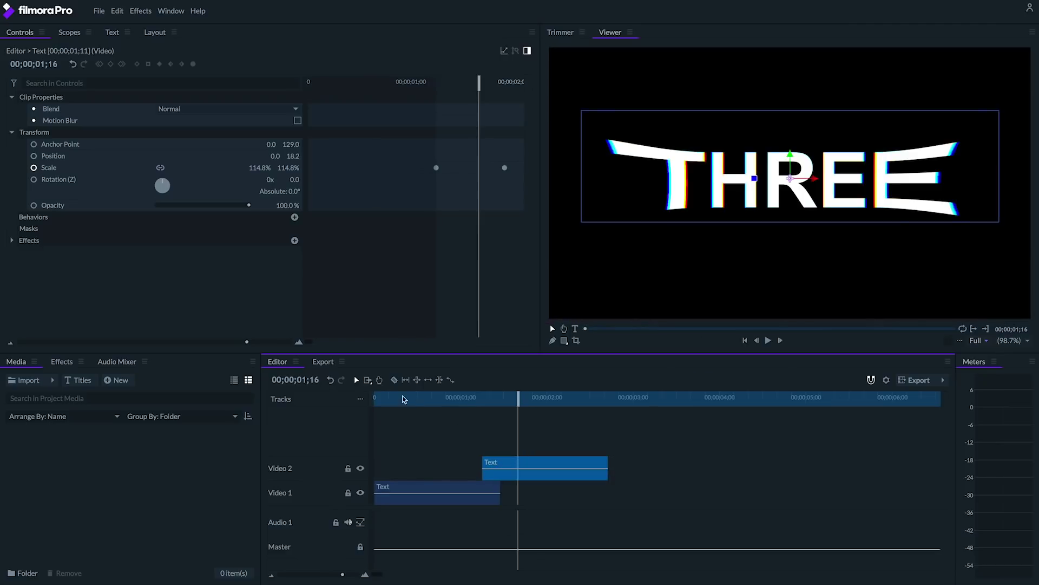
{"action": "left_click", "coordinate": [396, 399]}
{"action": "key", "text": "space"}
{"action": "key", "text": "space"}
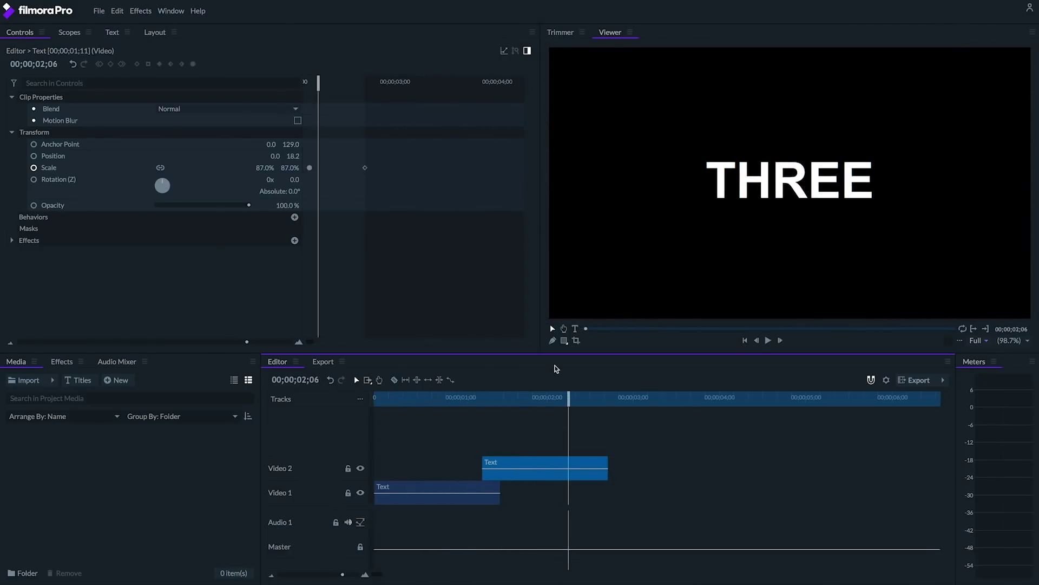
{"action": "left_click", "coordinate": [575, 329]}
{"action": "left_click_drag", "start_coordinate": [871, 186], "coordinate": [705, 185]}
Retype the second title's text from THREE to TWO
{"action": "key", "text": "BackSpace"}
{"action": "type", "text": "TWO"}
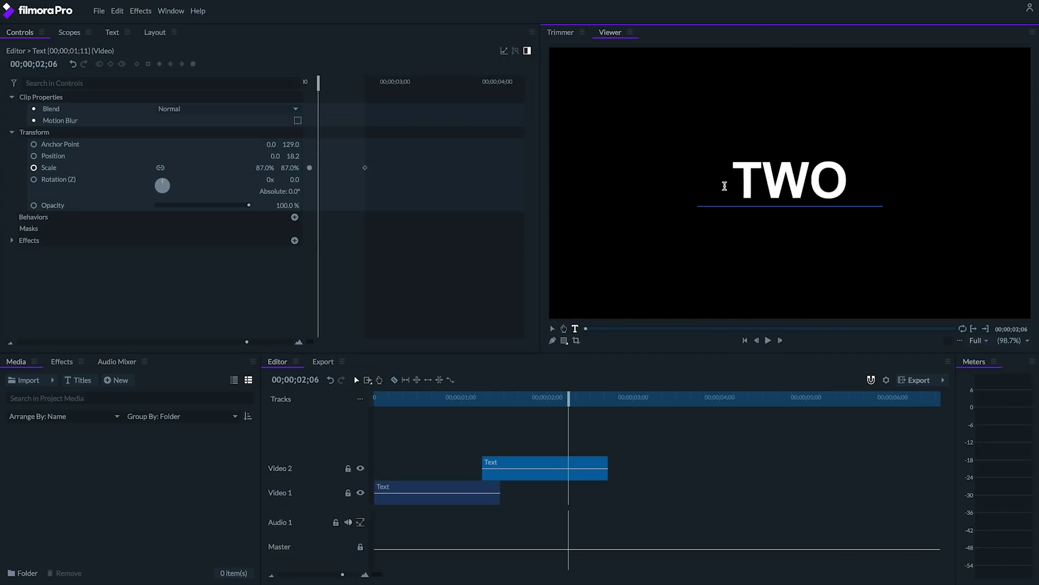
{"action": "left_click", "coordinate": [632, 399]}
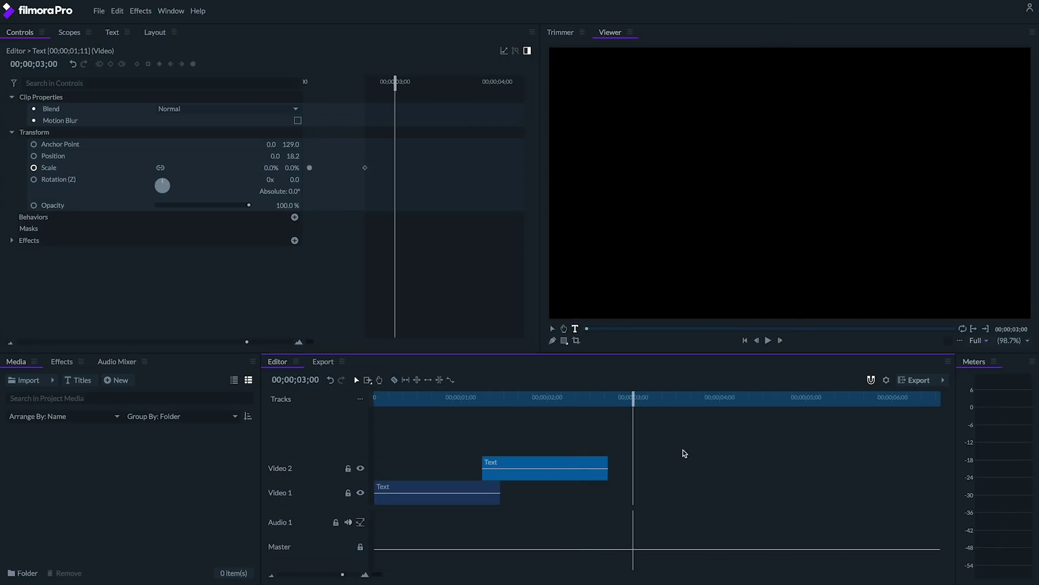
Paste a third title copy onto a new Video 3 track at 02;12 and retype it ONE
{"action": "left_click", "coordinate": [685, 479]}
{"action": "key", "text": "ctrl+v"}
{"action": "left_click_drag", "start_coordinate": [685, 479], "coordinate": [604, 428]}
{"action": "left_click_drag", "start_coordinate": [888, 184], "coordinate": [671, 181]}
{"action": "type", "text": "ONE"}
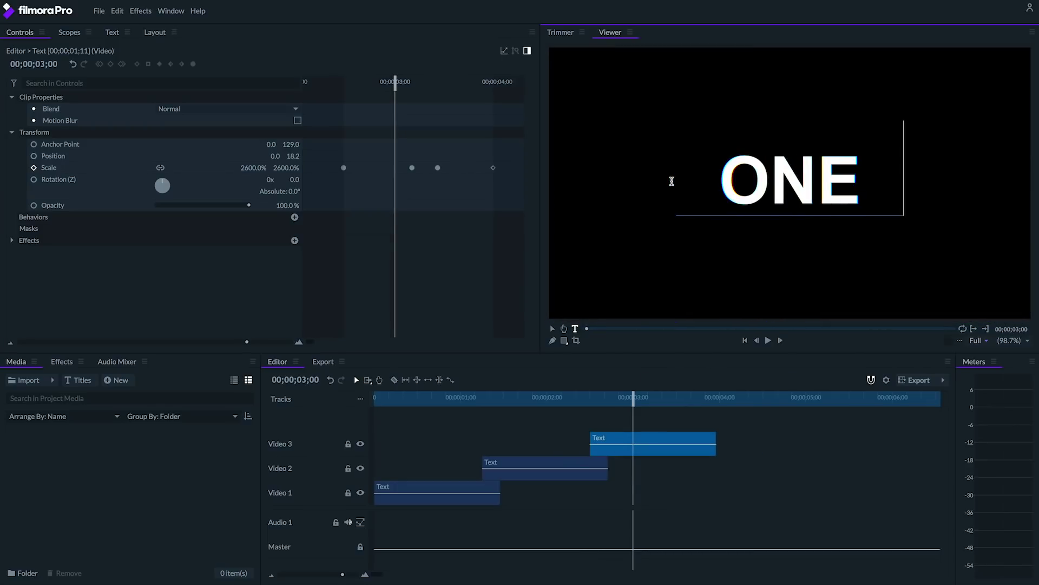
{"action": "left_click", "coordinate": [752, 424]}
Play the countdown from the start, then save the project as a new file
{"action": "key", "text": "Home"}
{"action": "key", "text": "space"}
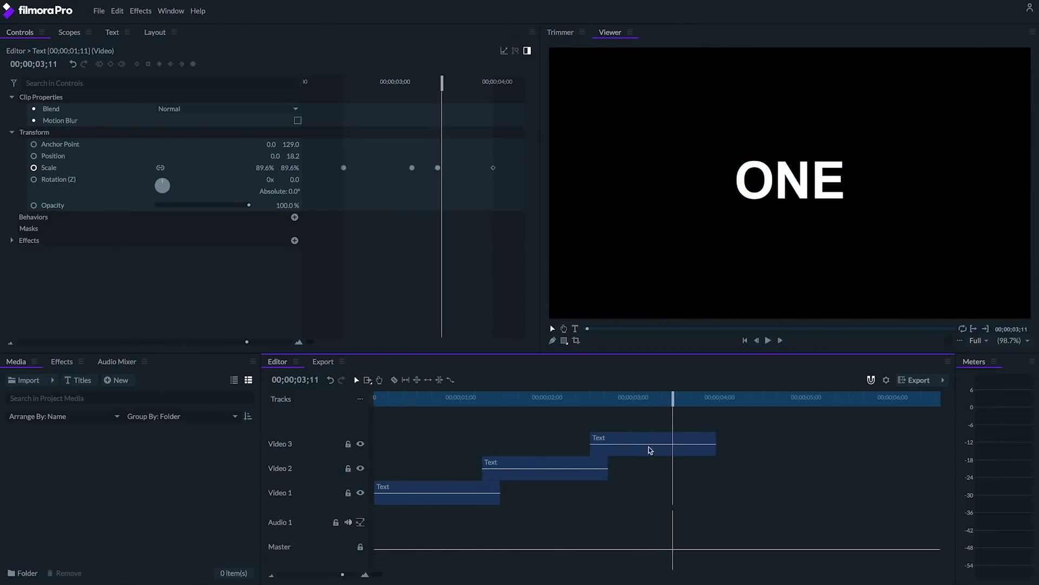
{"action": "left_click", "coordinate": [101, 12]}
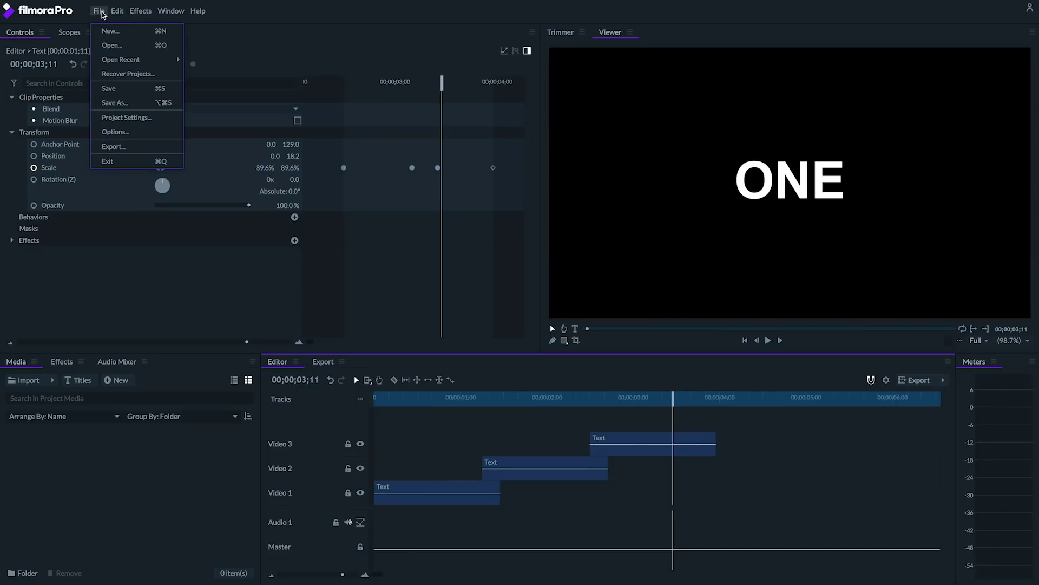
{"action": "left_click", "coordinate": [95, 102]}
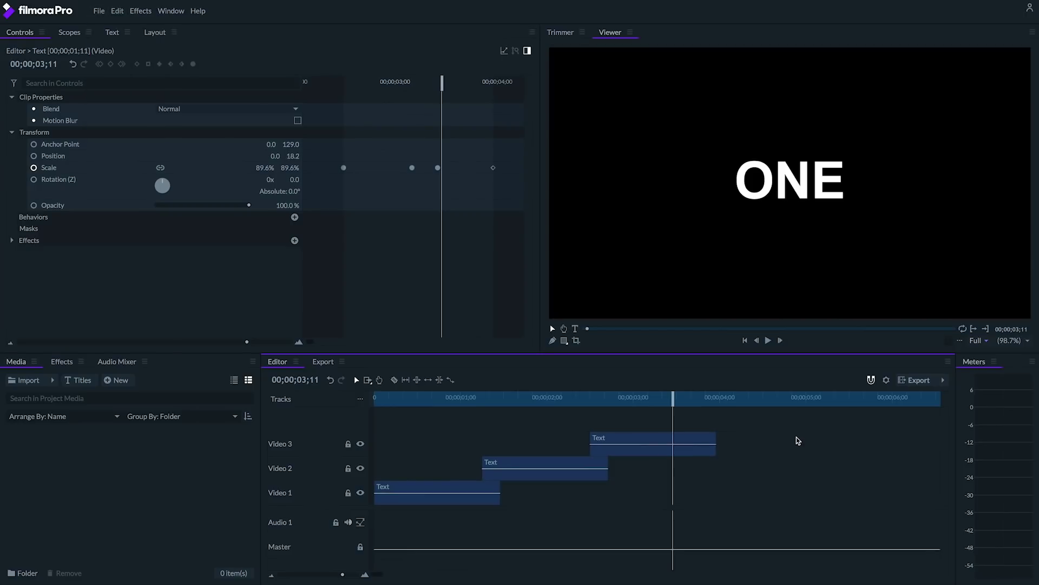
Paste the three selected countdown title clips into the DreamShot project after the footage and play them back
{"action": "left_click_drag", "start_coordinate": [772, 440], "coordinate": [463, 490]}
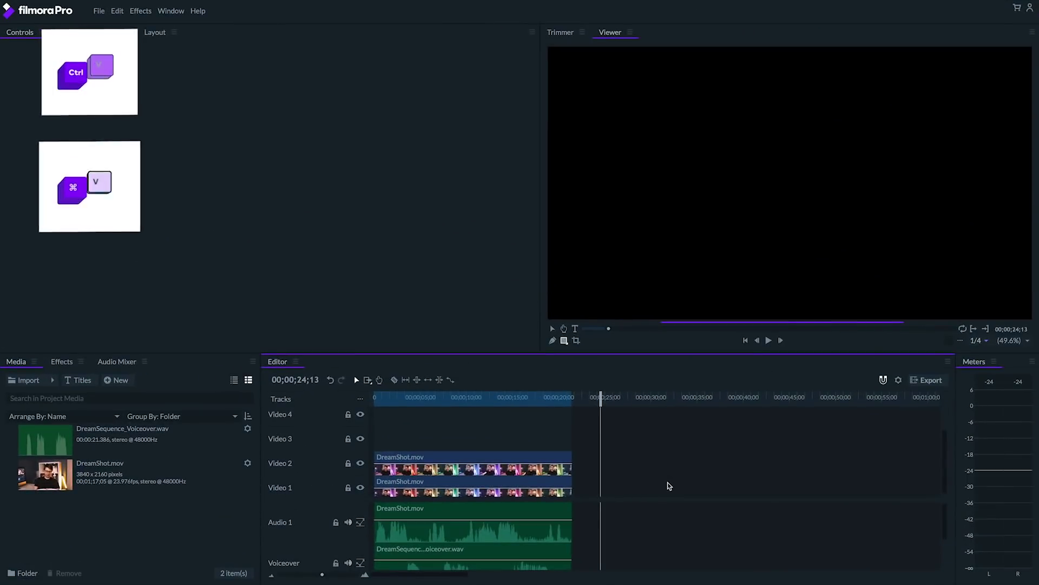
{"action": "key", "text": "ctrl+v"}
{"action": "key", "text": "space"}
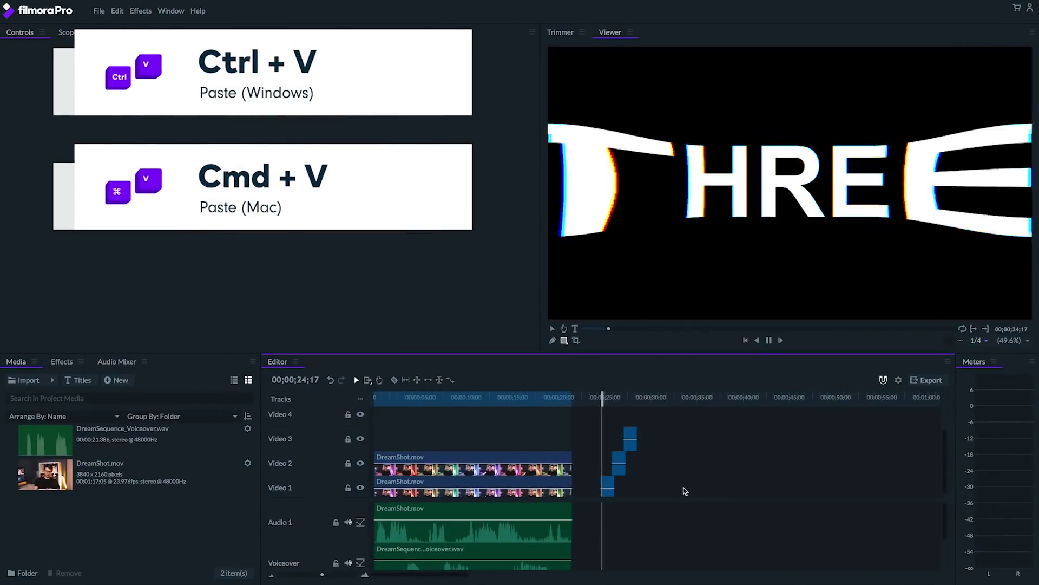